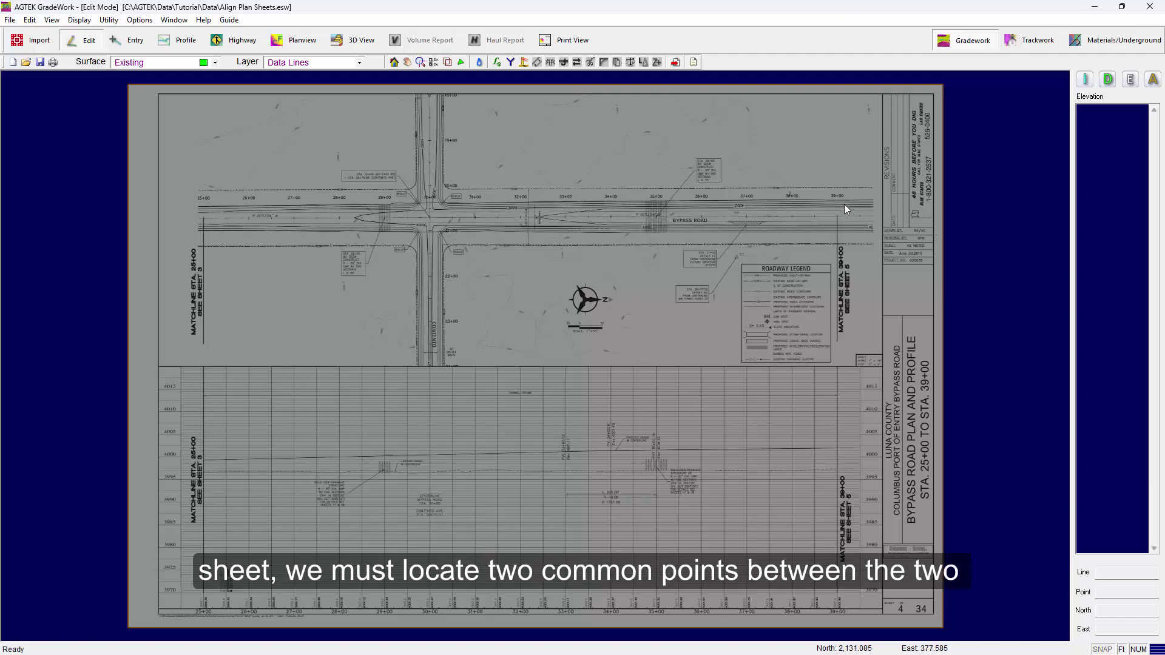
scroll(867, 203, up, 3)
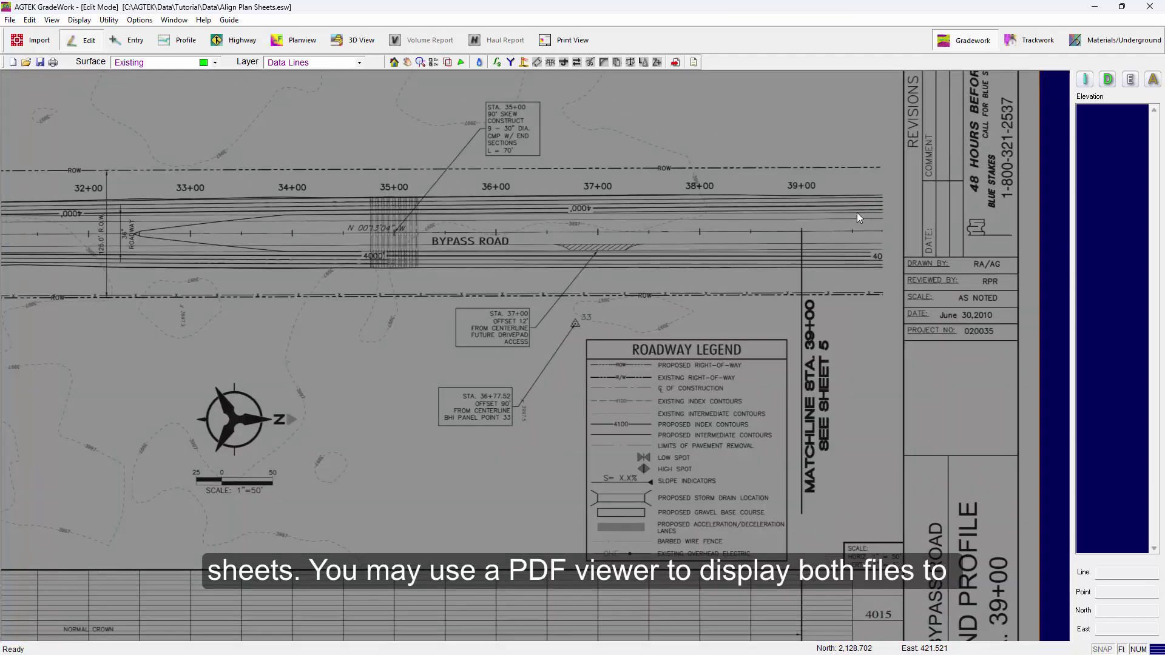
Pan across the first plan sheet near the STA 39+00 matchline.
mouse_move(852, 215)
mouse_down()
mouse_move(660, 373)
mouse_move(636, 368)
mouse_up()
Switch to the plan-profile PDF in Edge to locate spot elevation 3997.3 on page 2.
key(alt+Tab)
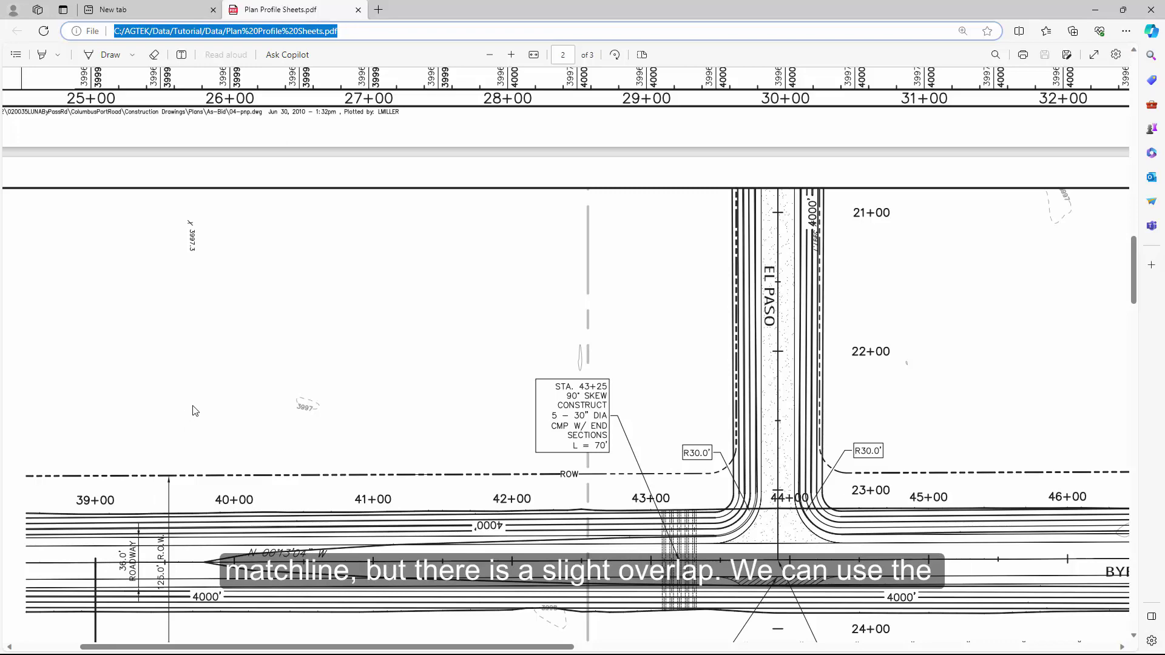
ctrl+scroll(195, 410, up, 1)
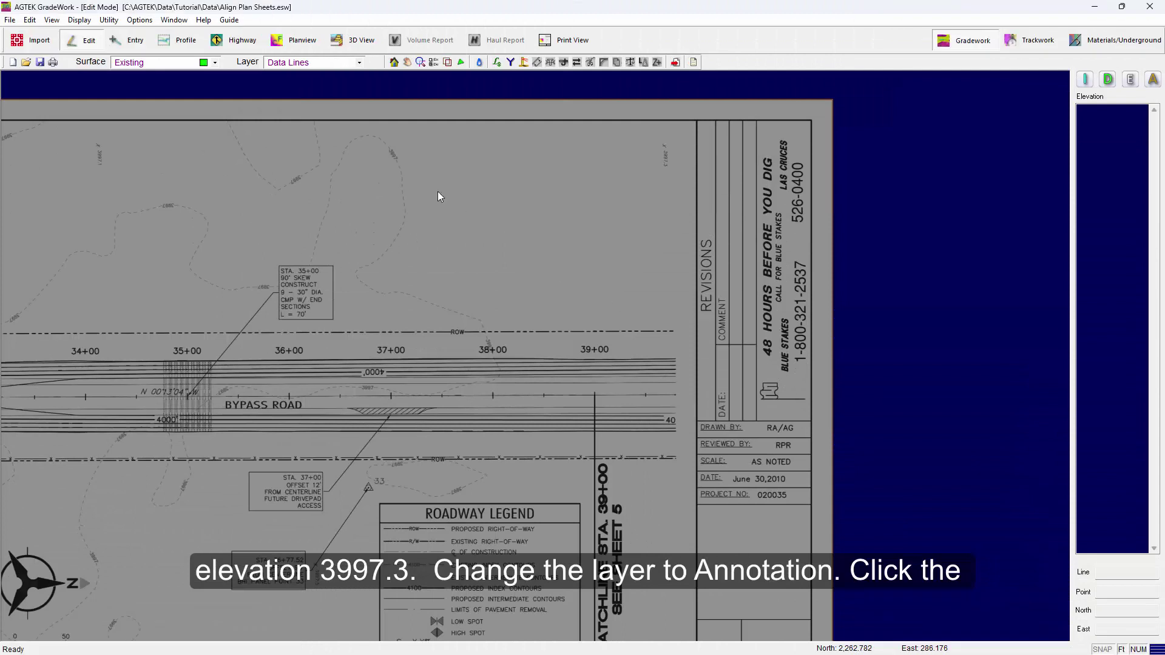
Start entering points on the Annotation layer at elevation 0.
click(359, 63)
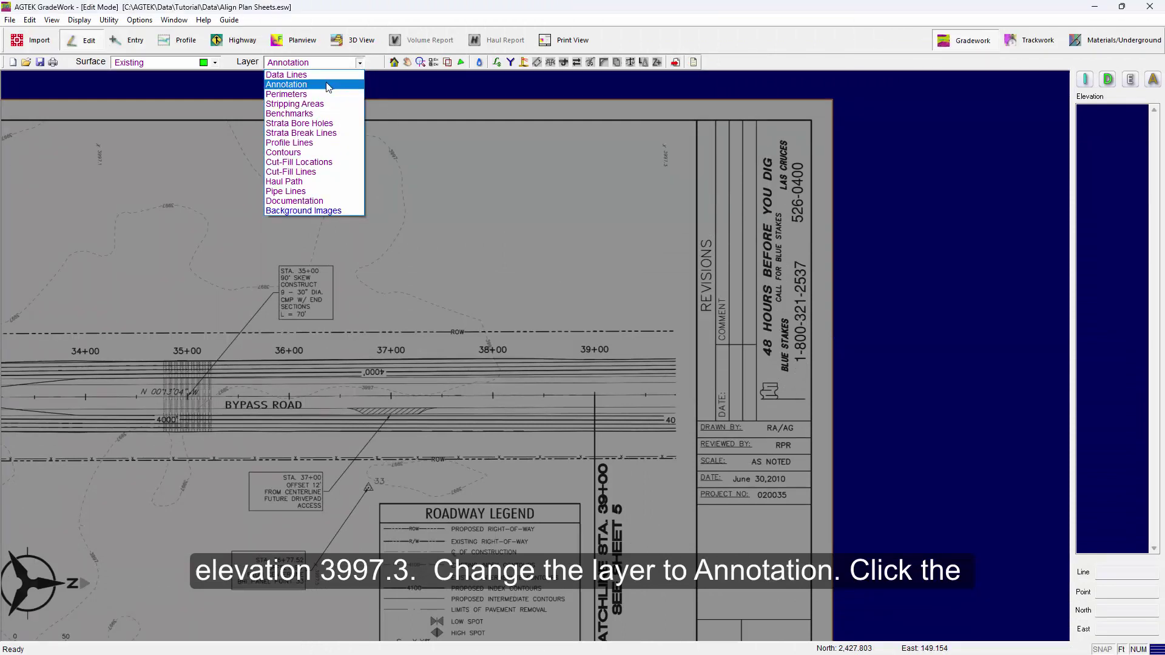
click(326, 87)
click(128, 40)
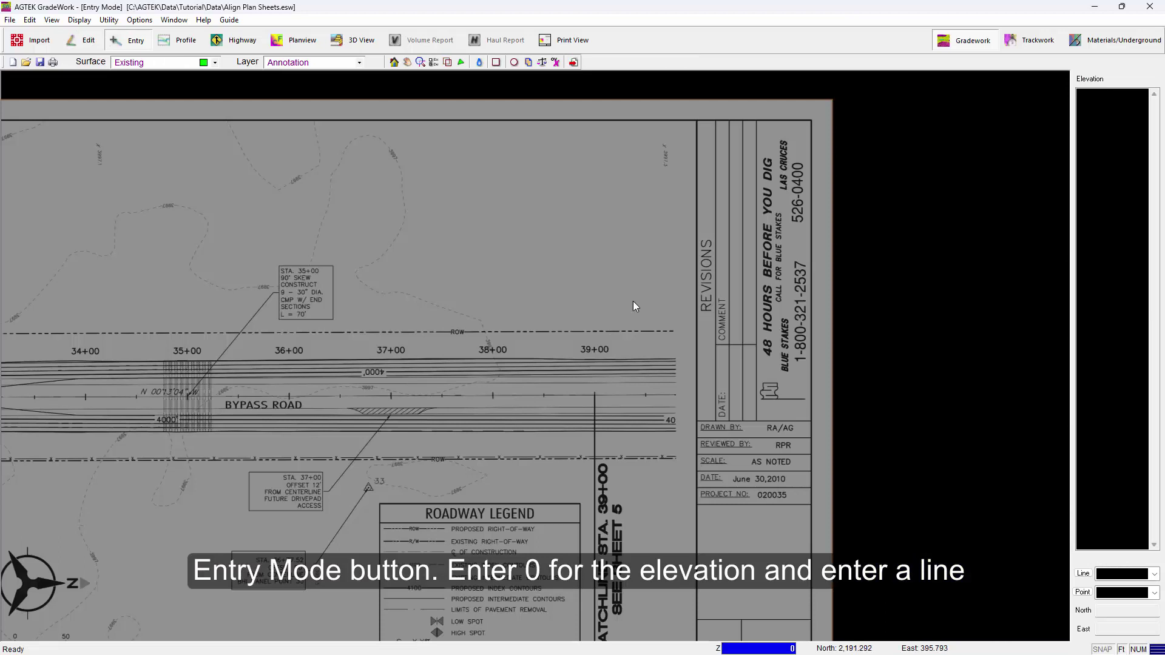
scroll(657, 143, up, 8)
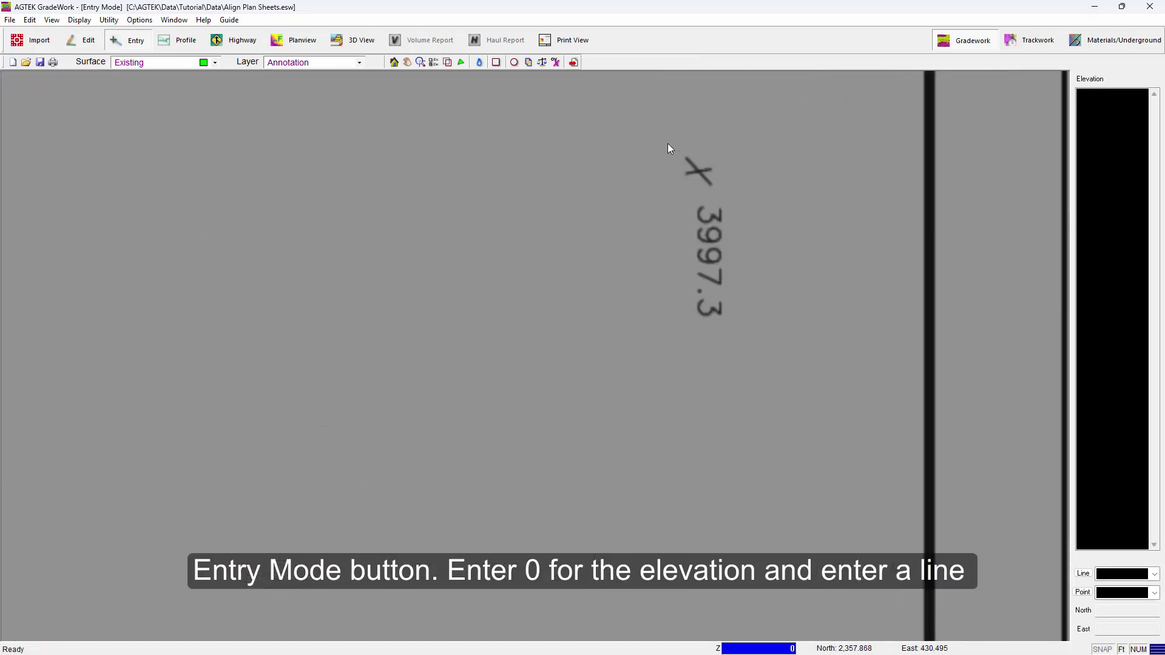
key(0)
key(Return)
Draw the line from spot elevation 3997.3 to the 39+00 matchline centerline.
click(713, 185)
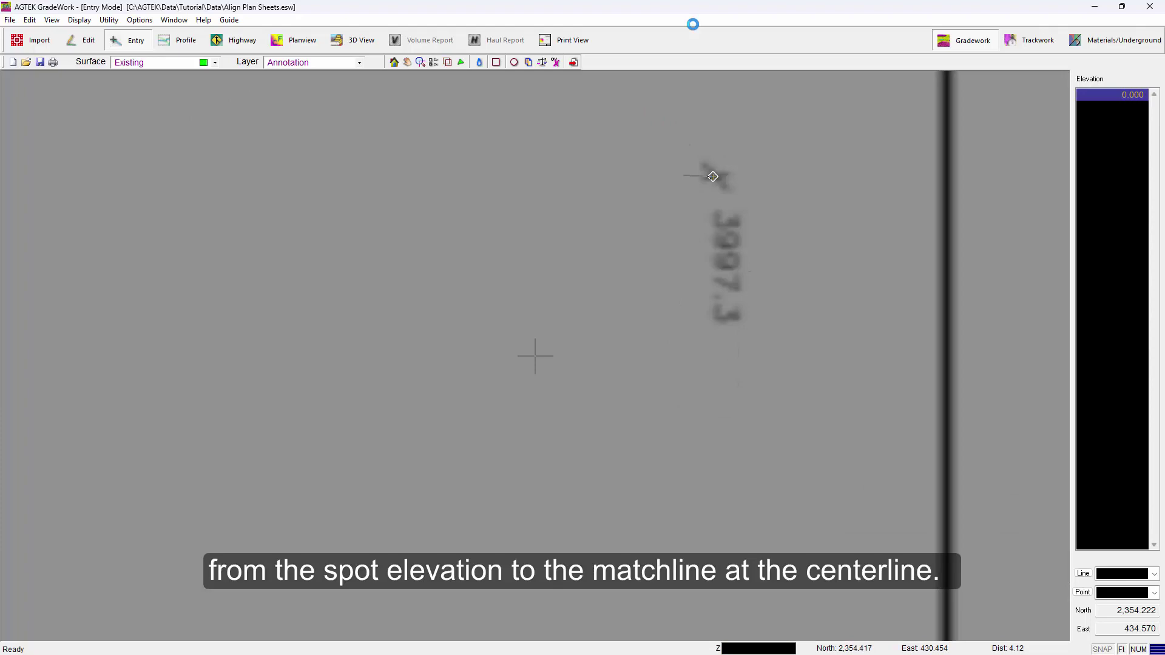
scroll(538, 356, down, 8)
scroll(456, 510, up, 8)
scroll(426, 601, up, 3)
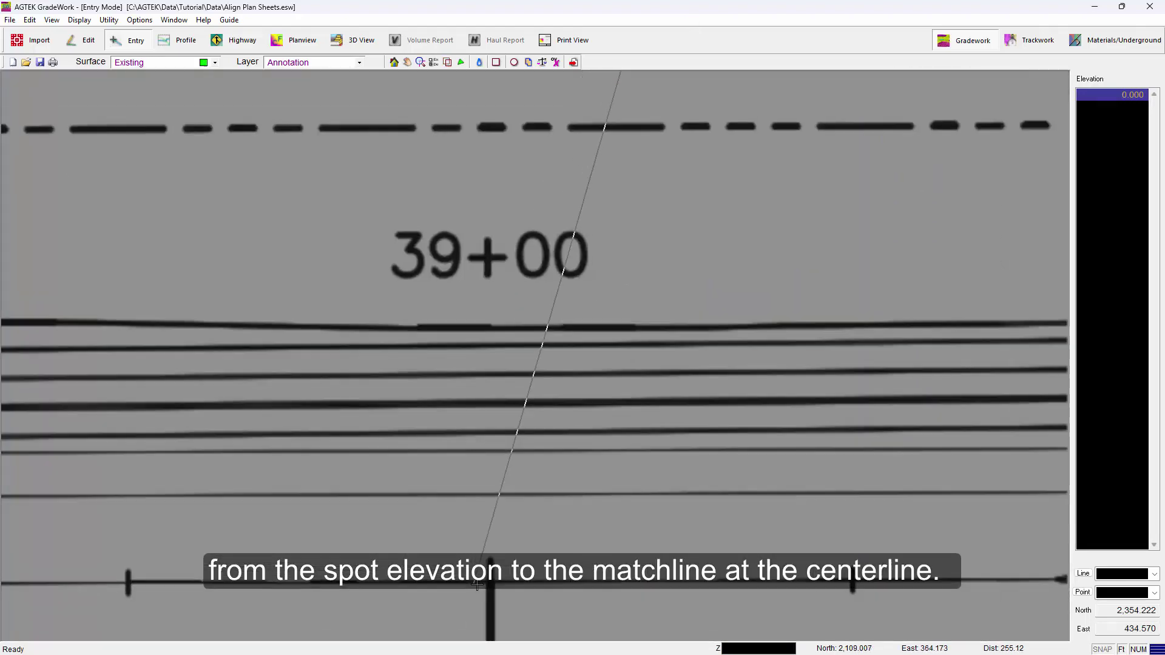
click(492, 588)
right_click(492, 582)
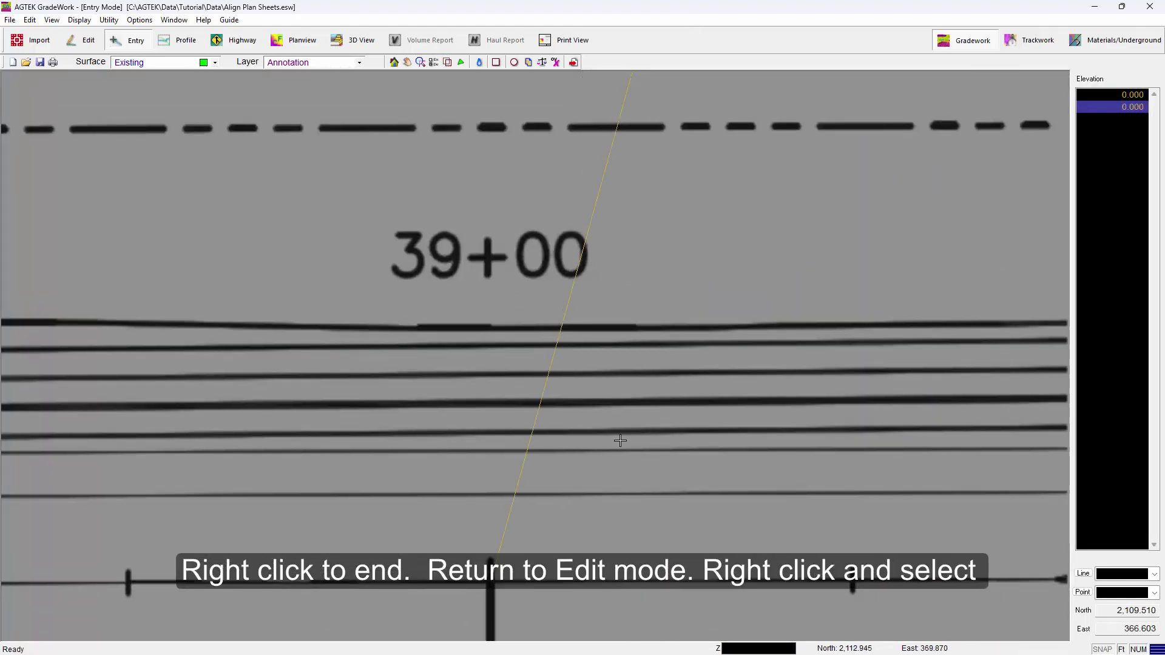
scroll(569, 335, down, 8)
Return to Edit mode and import page 2 of the plan sheets PDF.
right_click(577, 338)
click(614, 345)
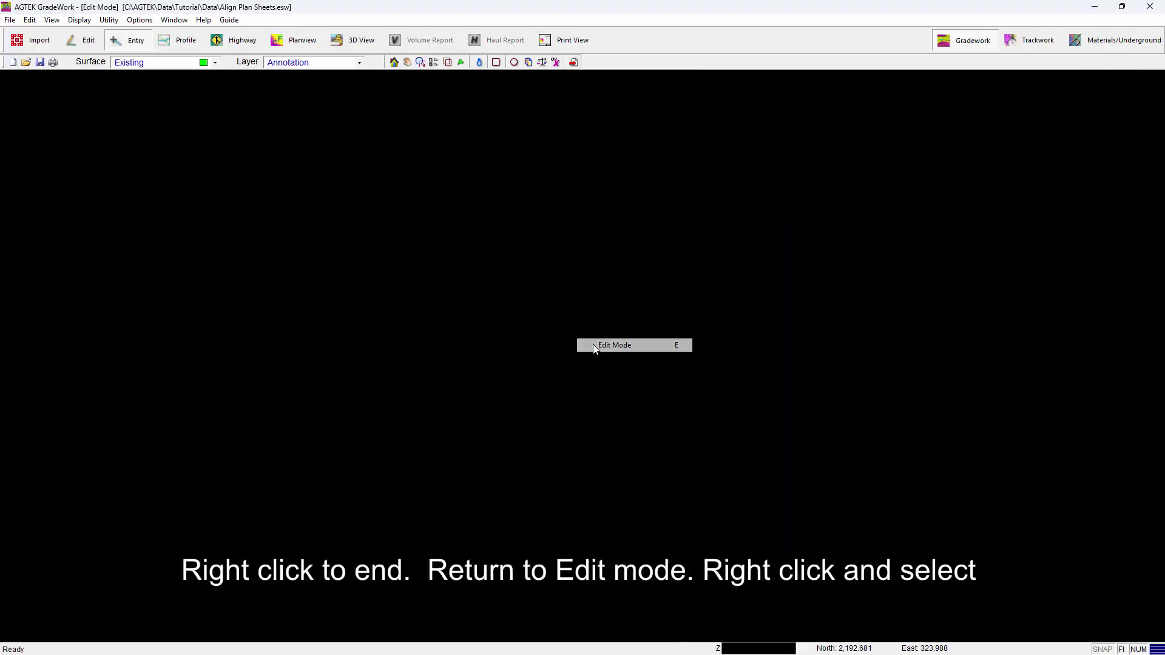
right_click(542, 305)
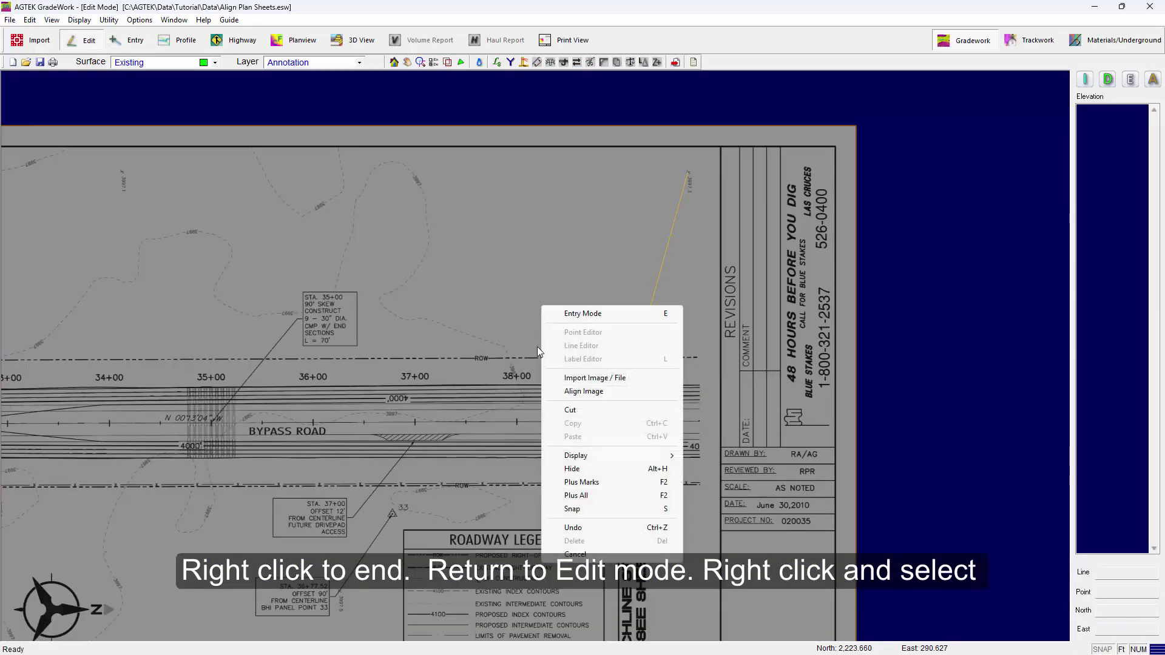
click(583, 378)
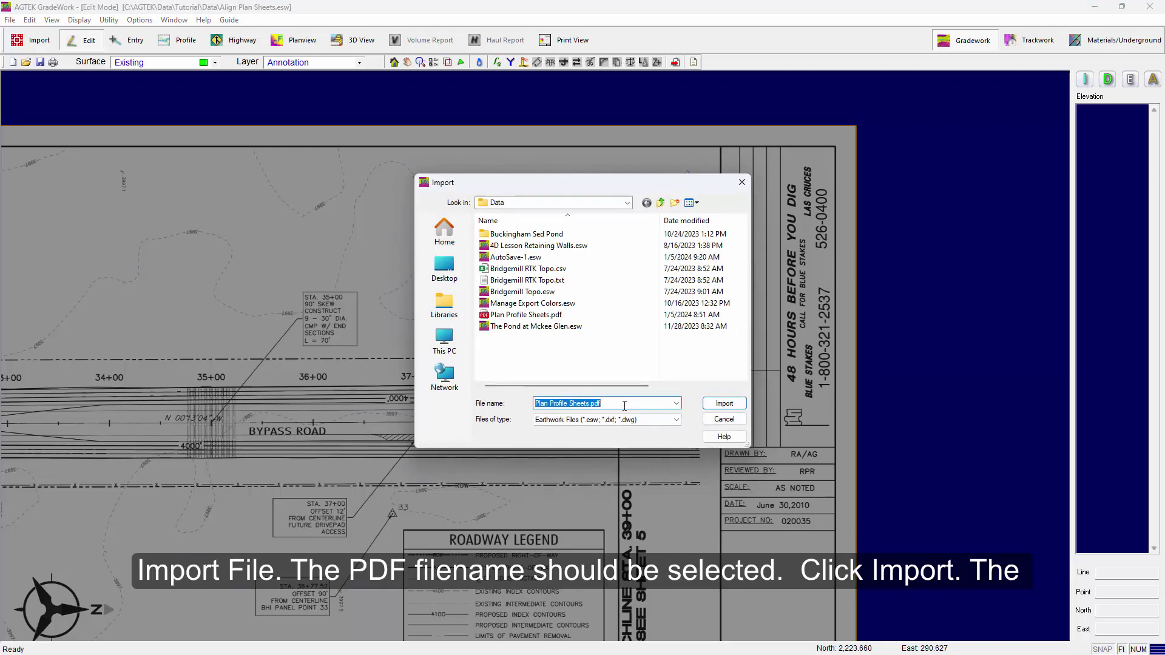
click(724, 403)
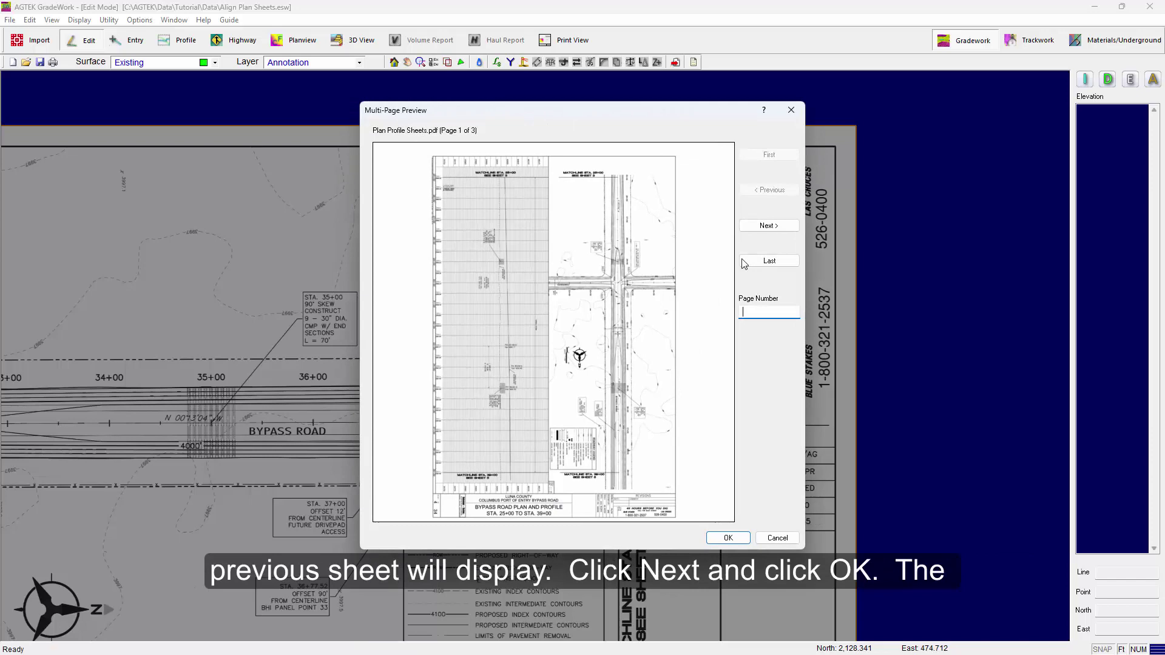
click(768, 225)
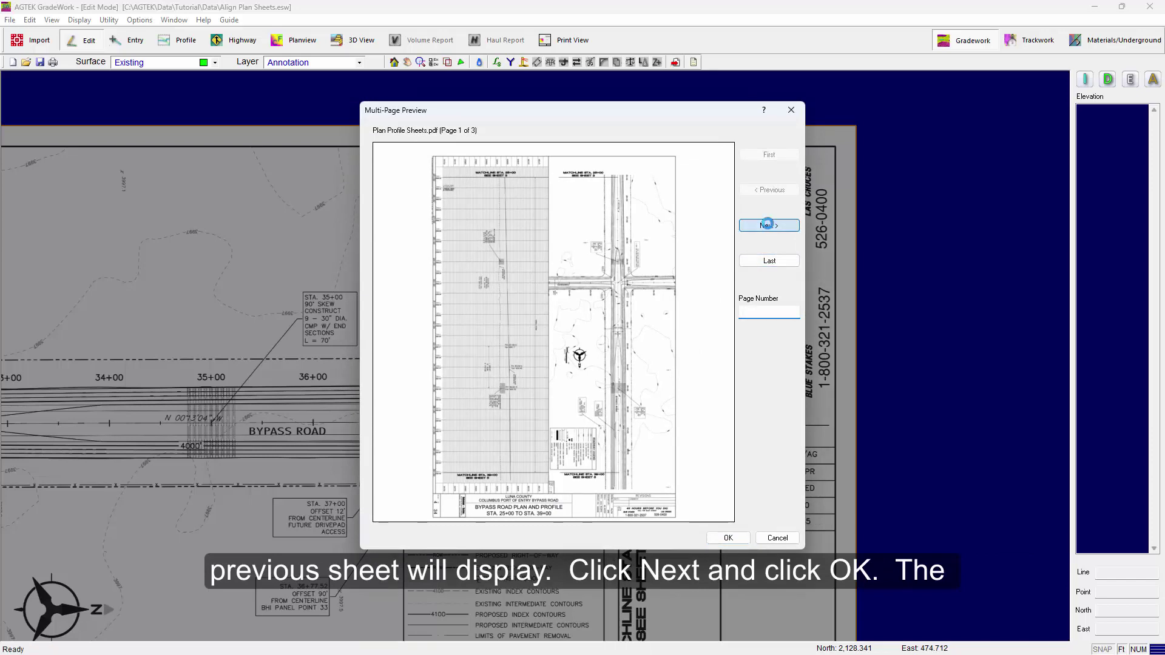
click(729, 538)
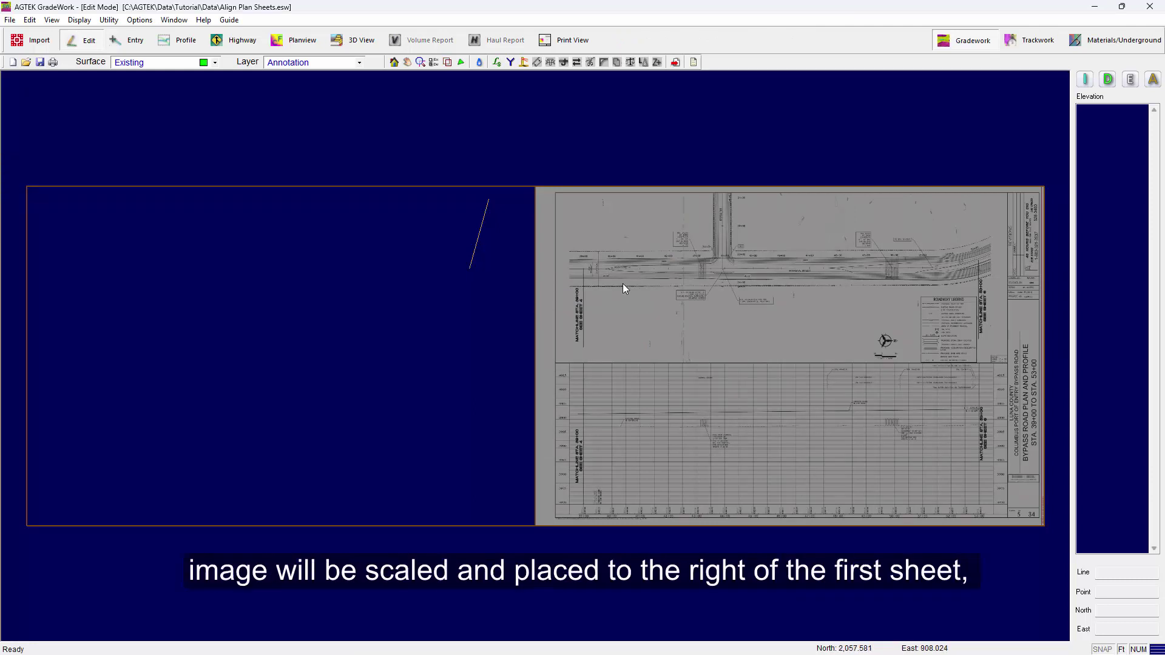
scroll(523, 227, up, 2)
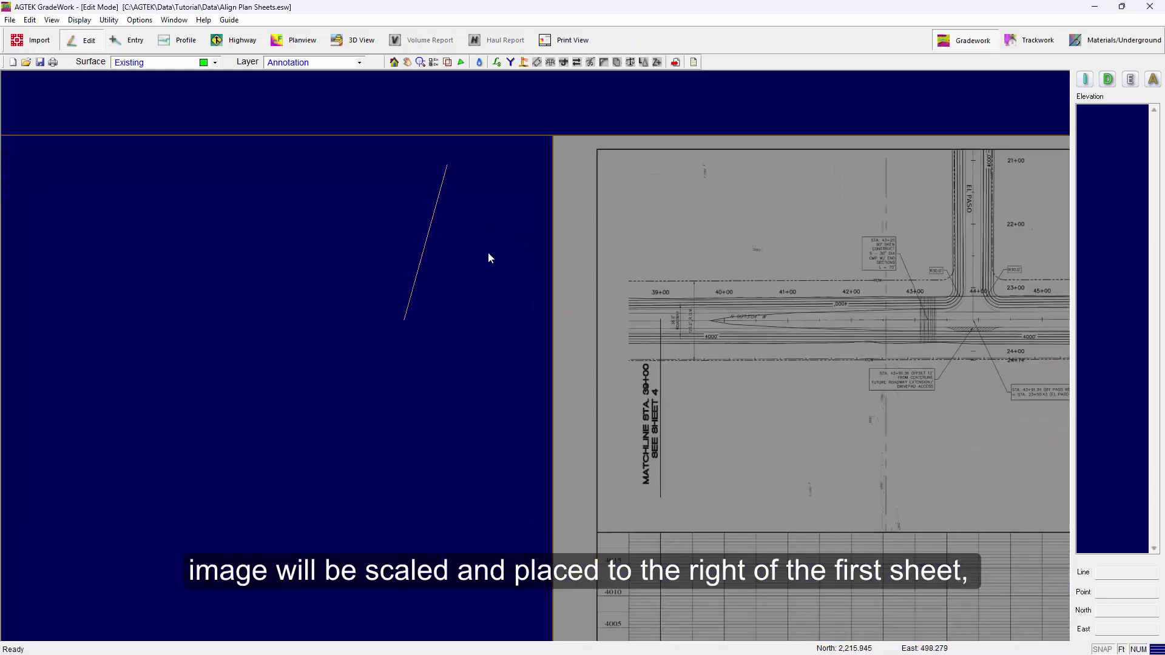
Align the second sheet by snapping its 3997.3 spot elevation onto the annotation line end.
right_click(664, 234)
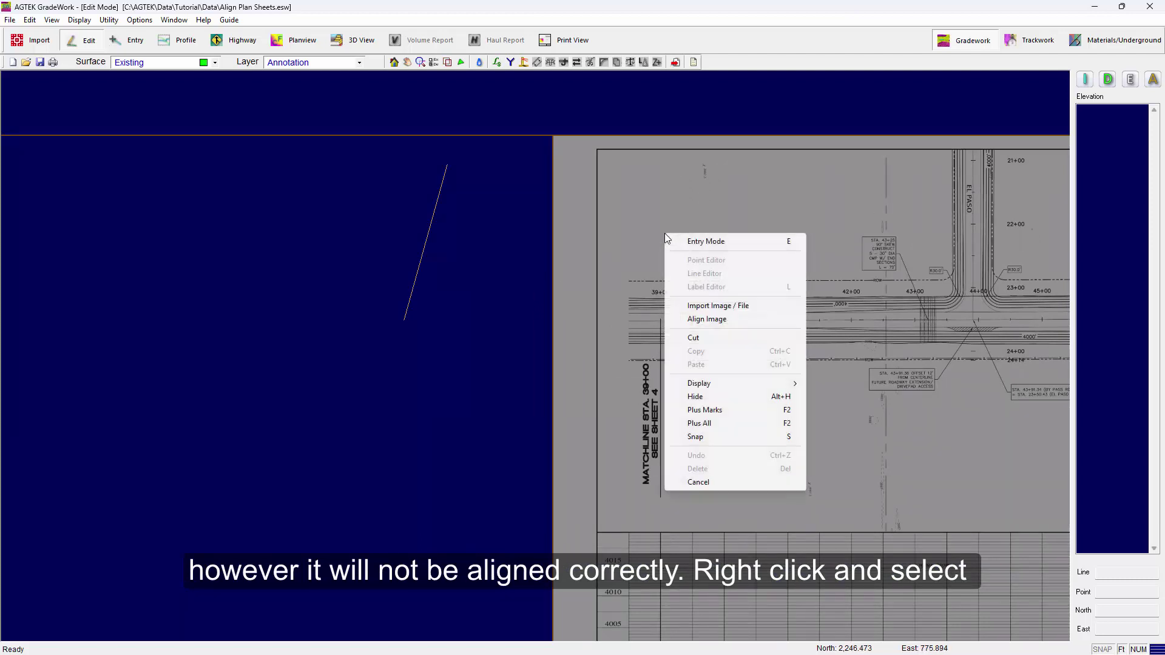
click(708, 320)
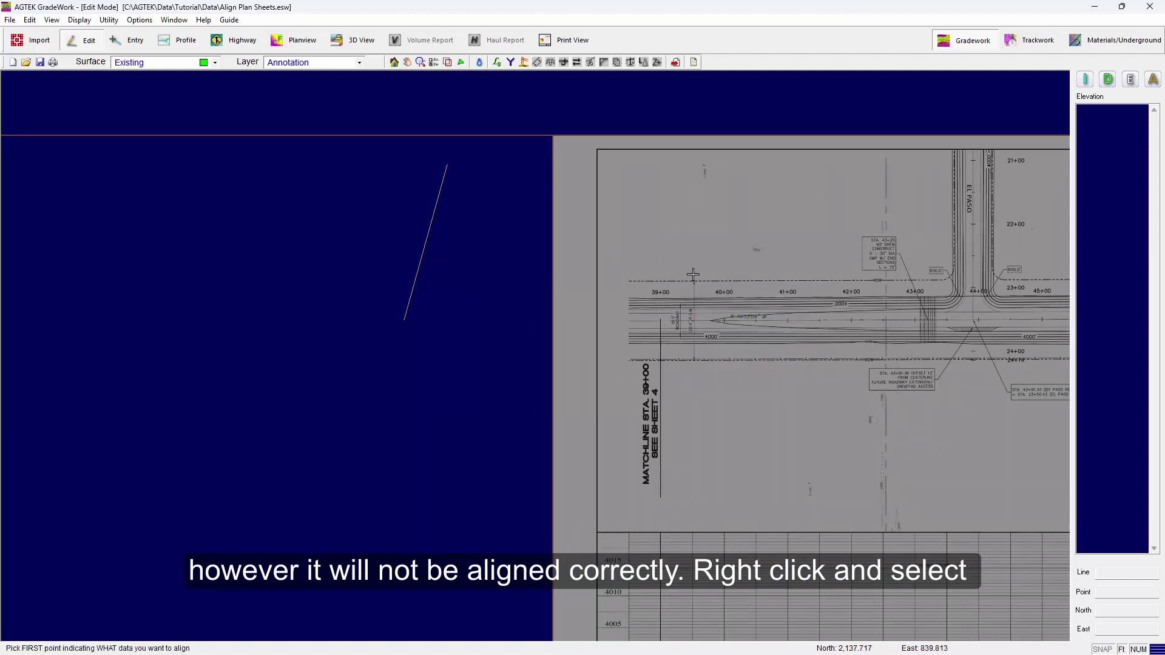
scroll(706, 165, up, 2)
scroll(692, 166, up, 1)
scroll(673, 173, up, 1)
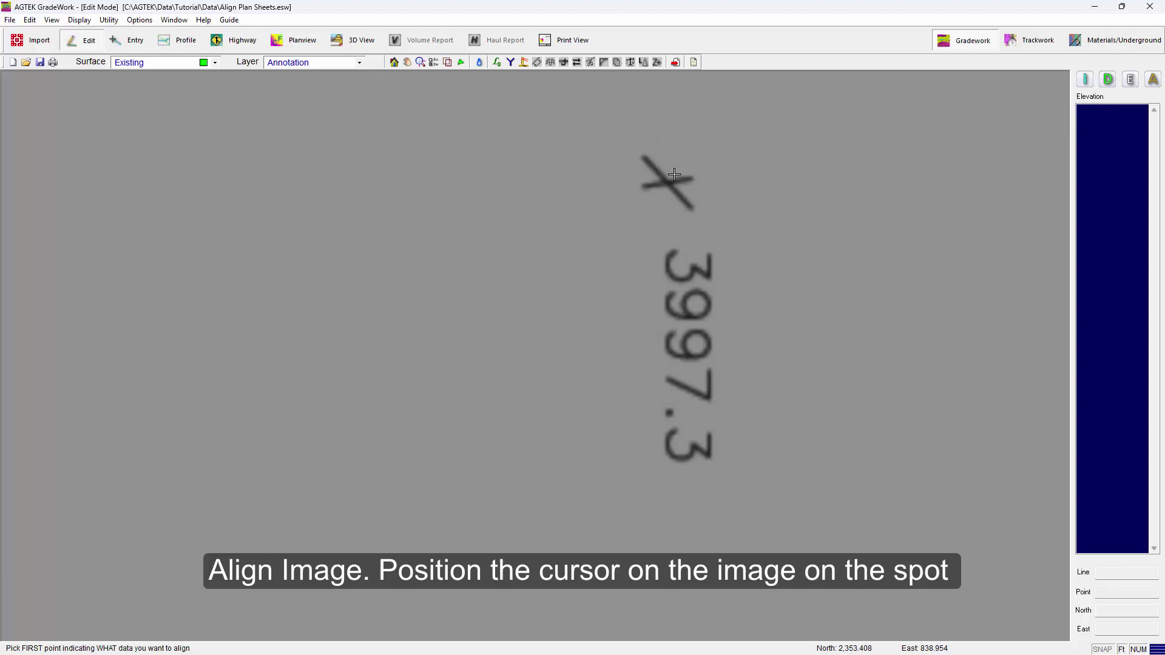
scroll(673, 176, up, 1)
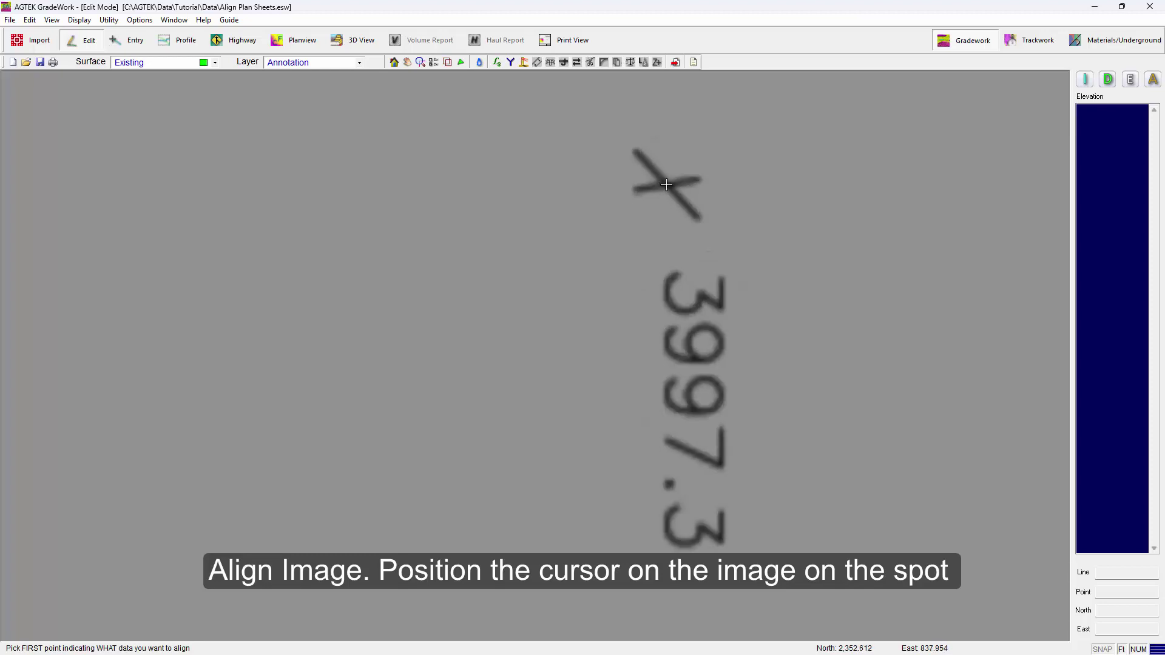
click(667, 185)
scroll(674, 187, down, 2)
scroll(702, 218, down, 2)
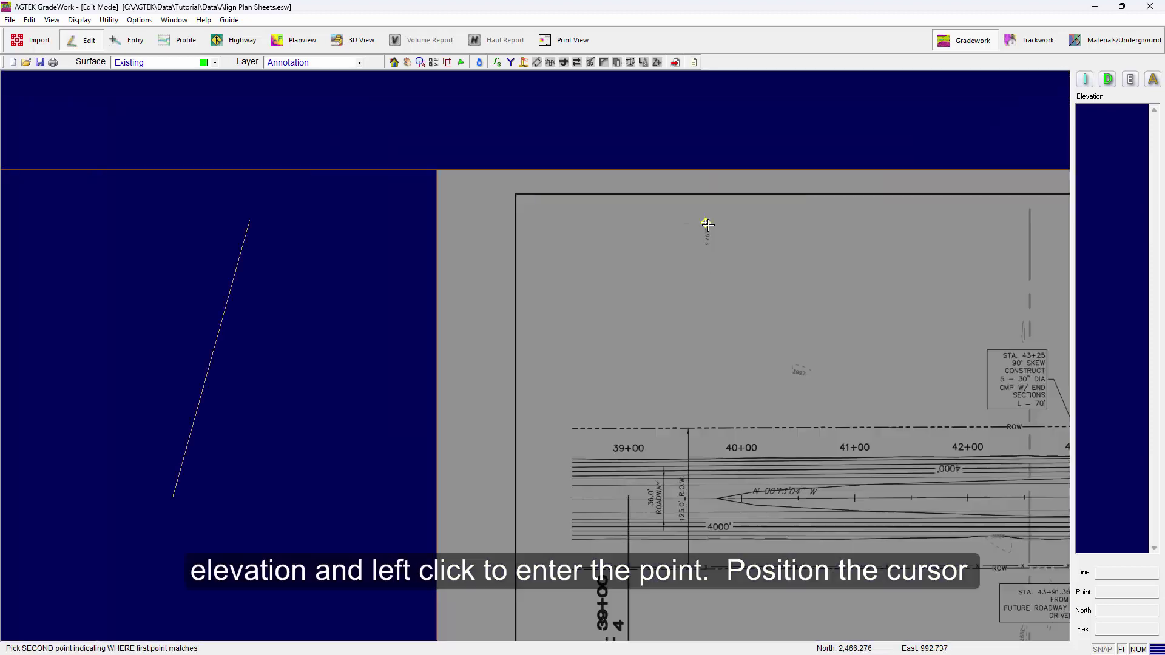
scroll(251, 227, up, 2)
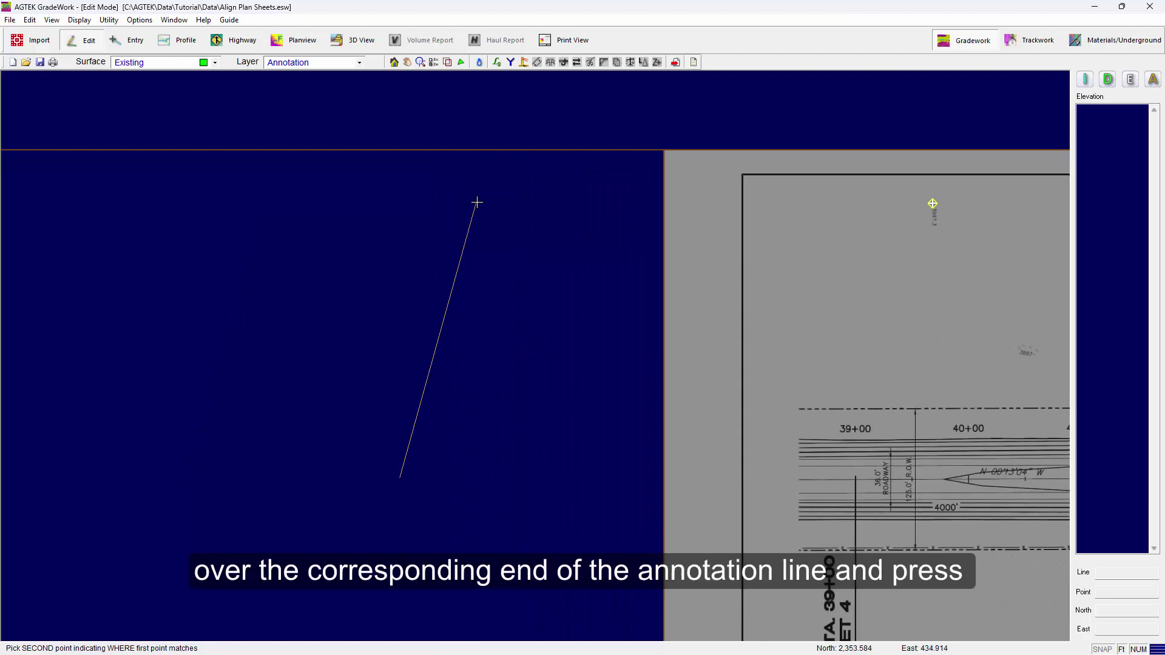
key(F8)
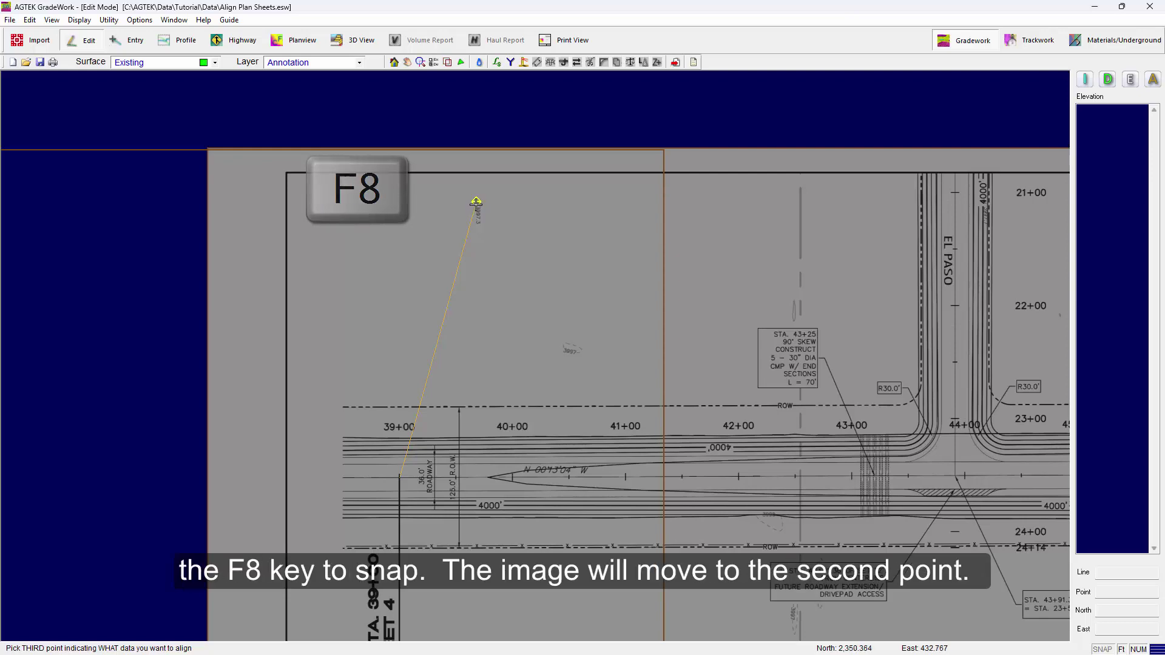
Complete the alignment and pan across the aligned sheets toward the 53+00 matchline.
middle_drag(428, 359, 481, 346)
scroll(480, 346, up, 1)
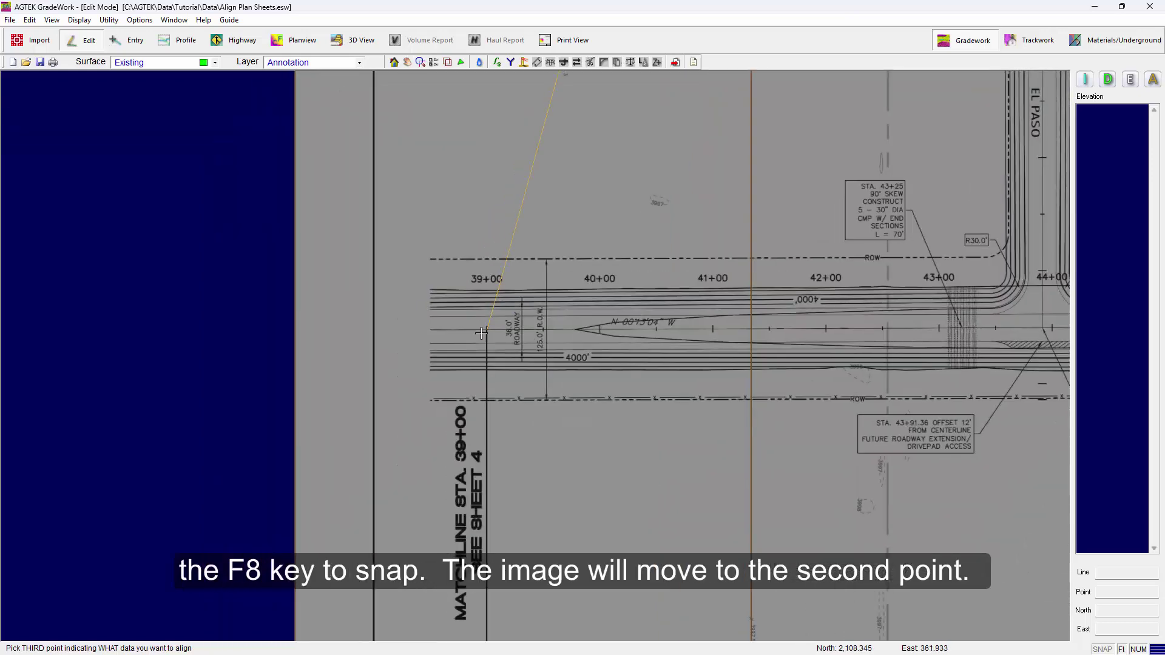
scroll(480, 346, up, 1)
scroll(492, 333, up, 1)
scroll(506, 328, up, 1)
scroll(511, 324, up, 2)
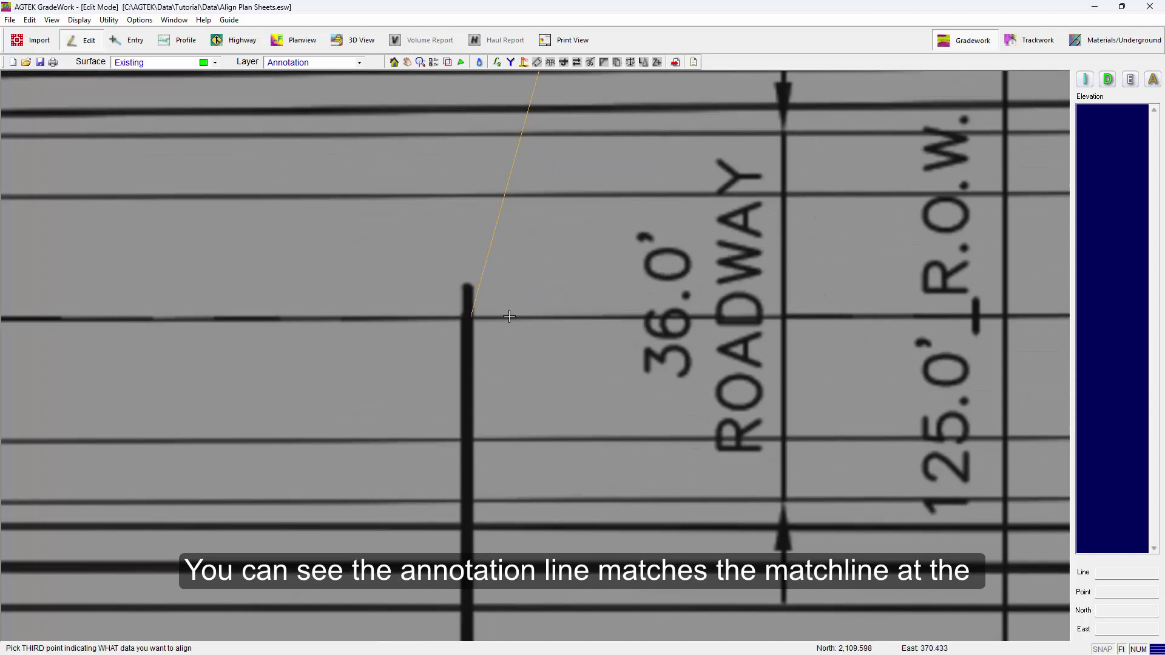
scroll(491, 316, down, 2)
scroll(496, 319, up, 1)
scroll(502, 321, down, 1)
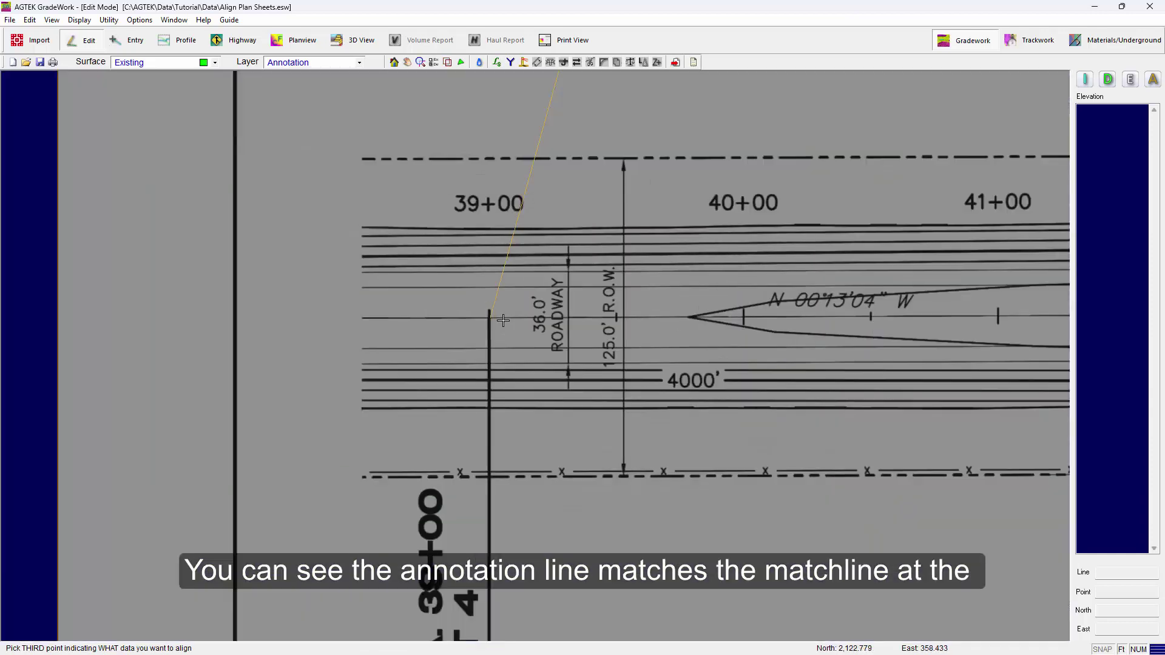
right_click(541, 303)
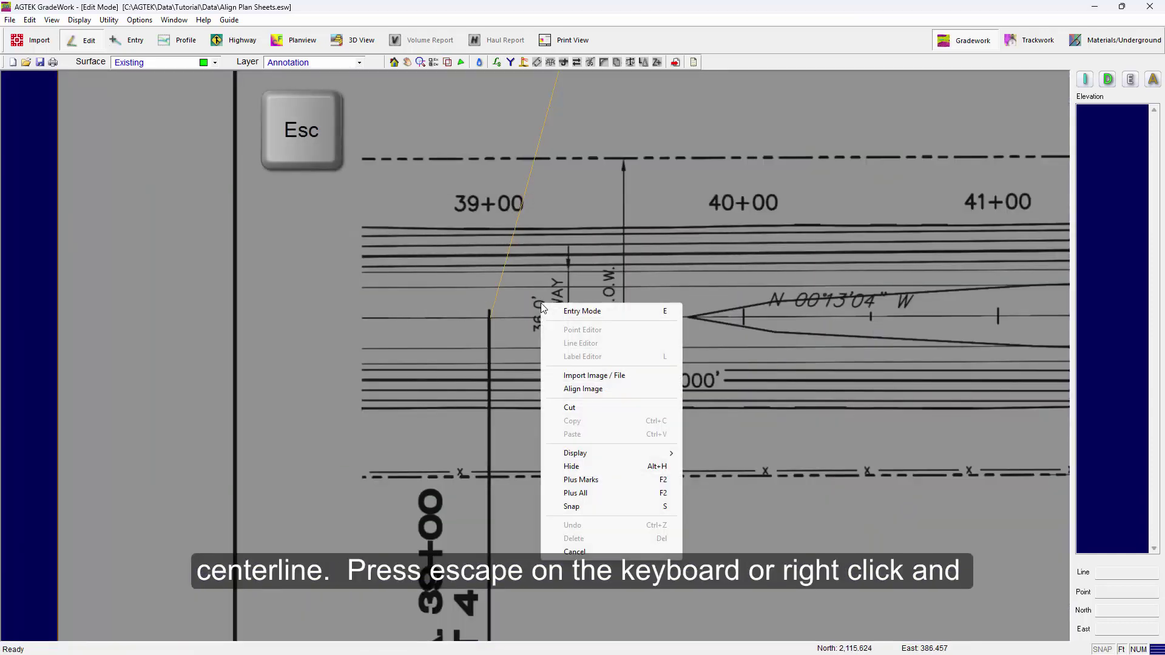
click(574, 551)
scroll(417, 288, down, 2)
scroll(425, 309, down, 1)
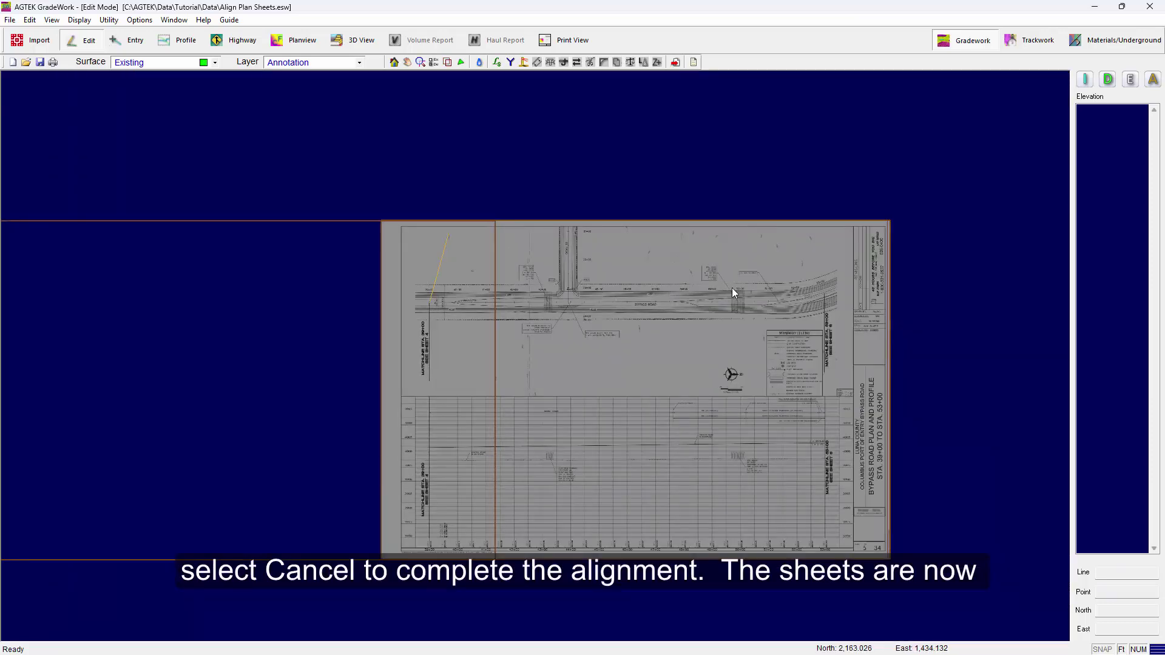
middle_drag(777, 290, 609, 257)
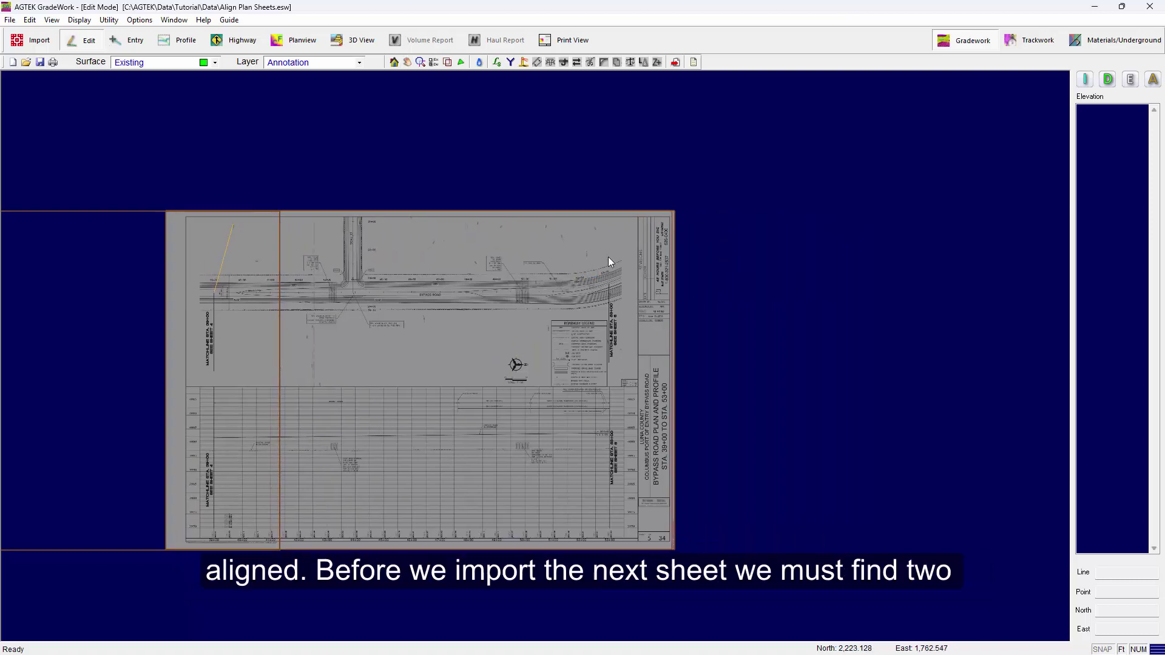
scroll(599, 259, up, 1)
scroll(595, 264, up, 1)
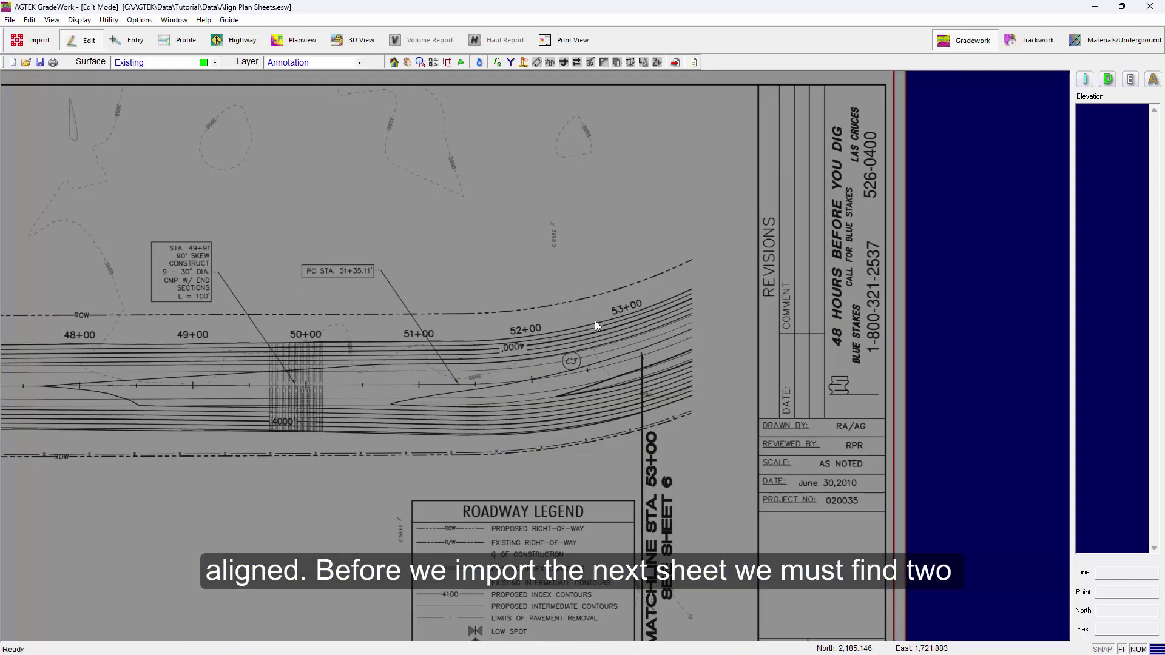
scroll(640, 287, up, 1)
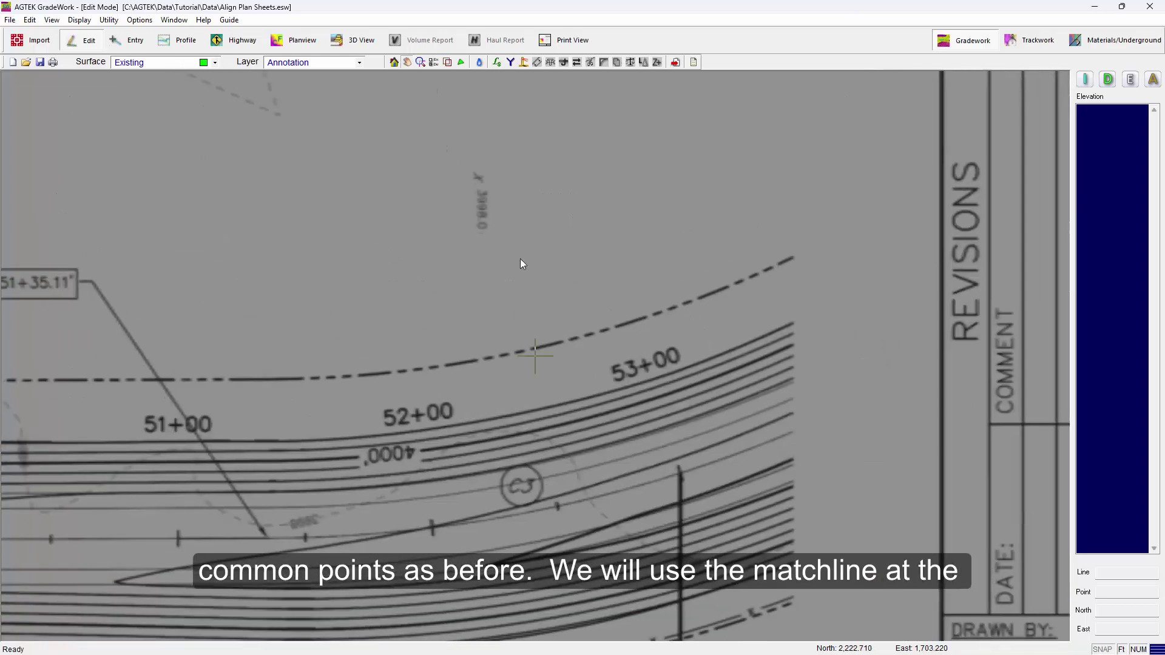
scroll(491, 190, up, 1)
scroll(494, 266, down, 1)
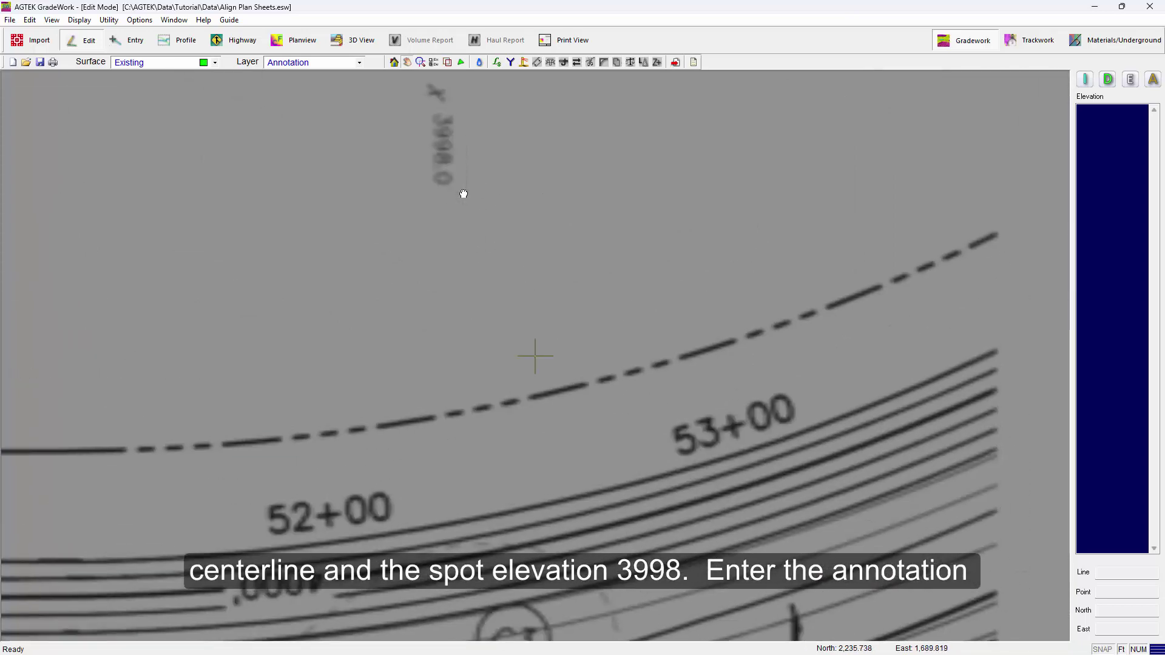
Draw an annotation line from spot elevation 3998 to the 53+00 matchline centerline.
click(132, 40)
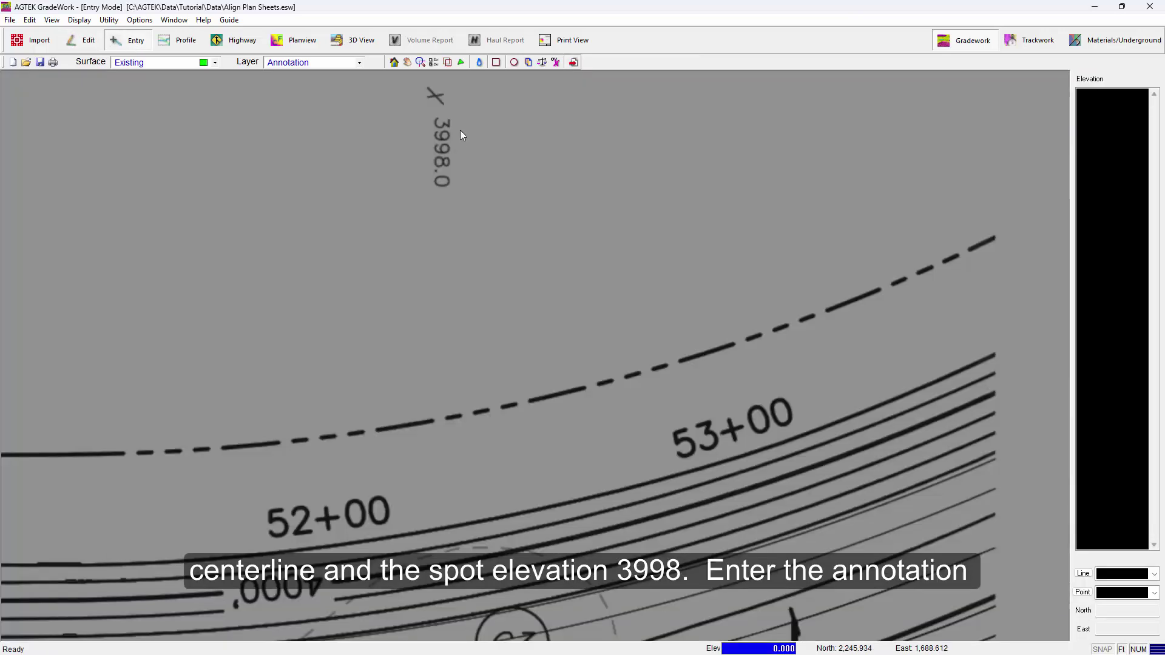
click(754, 300)
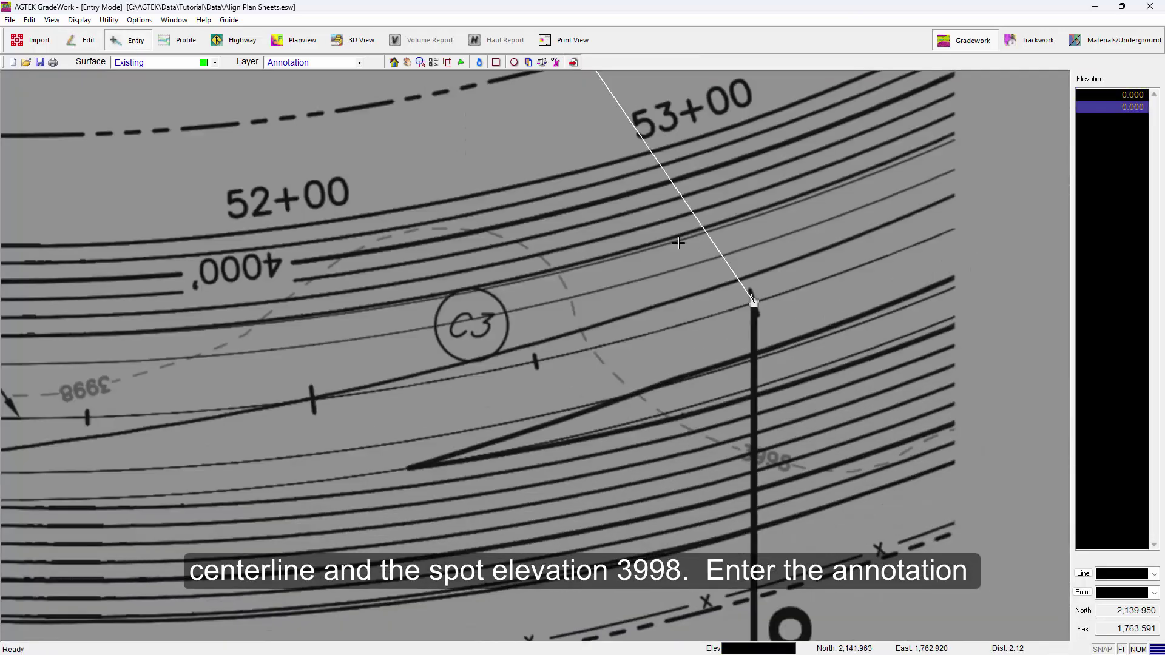
right_click(569, 221)
Return to Edit mode and import page 3 of Plan Profile Sheets.pdf.
click(594, 231)
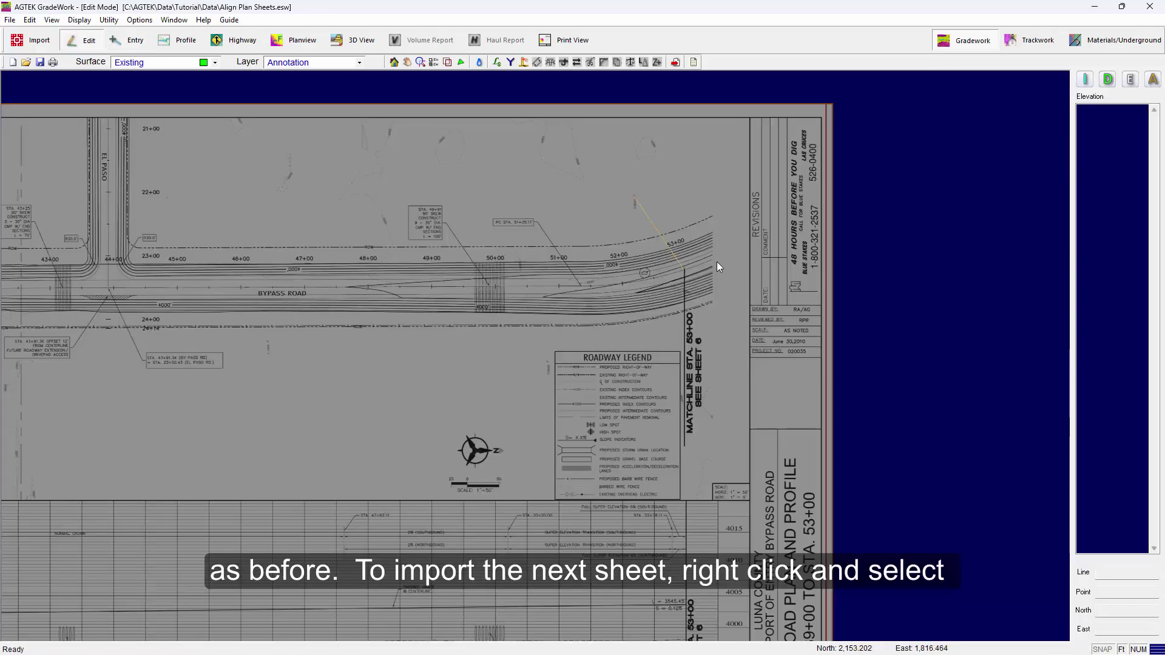
right_click(717, 261)
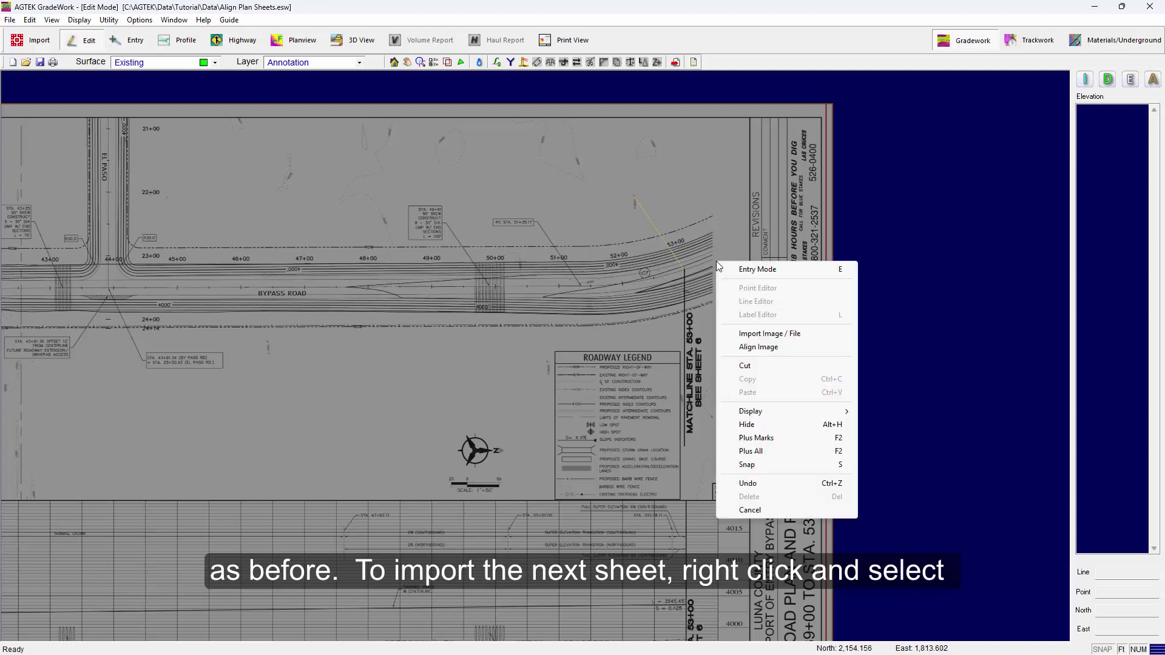
click(770, 333)
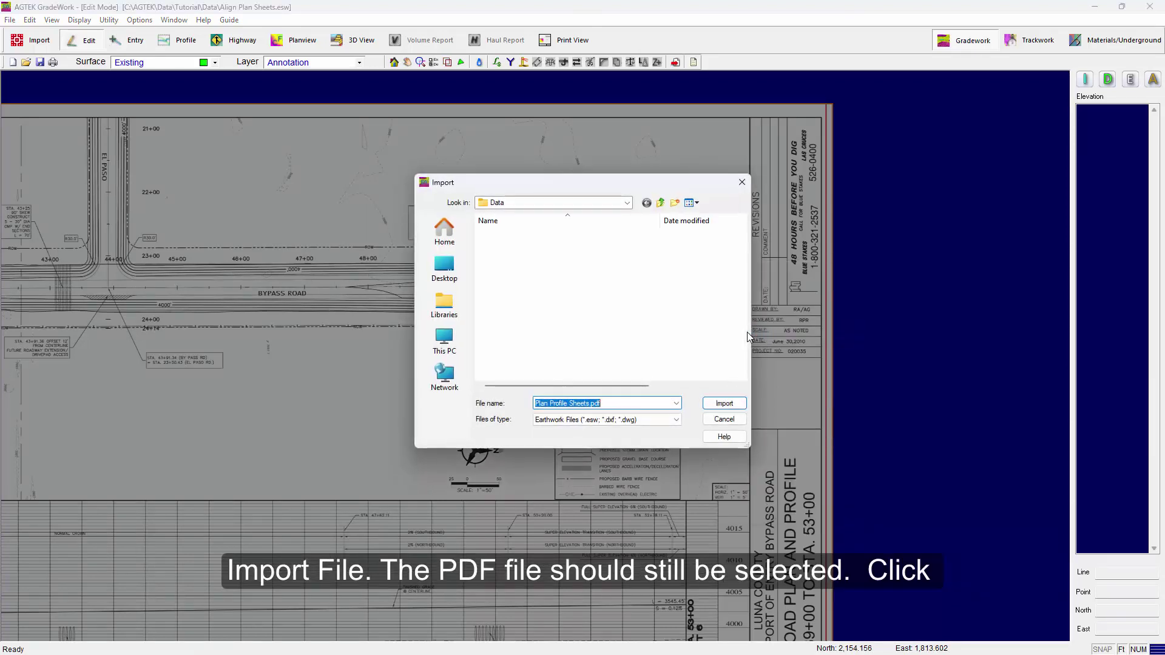
click(724, 404)
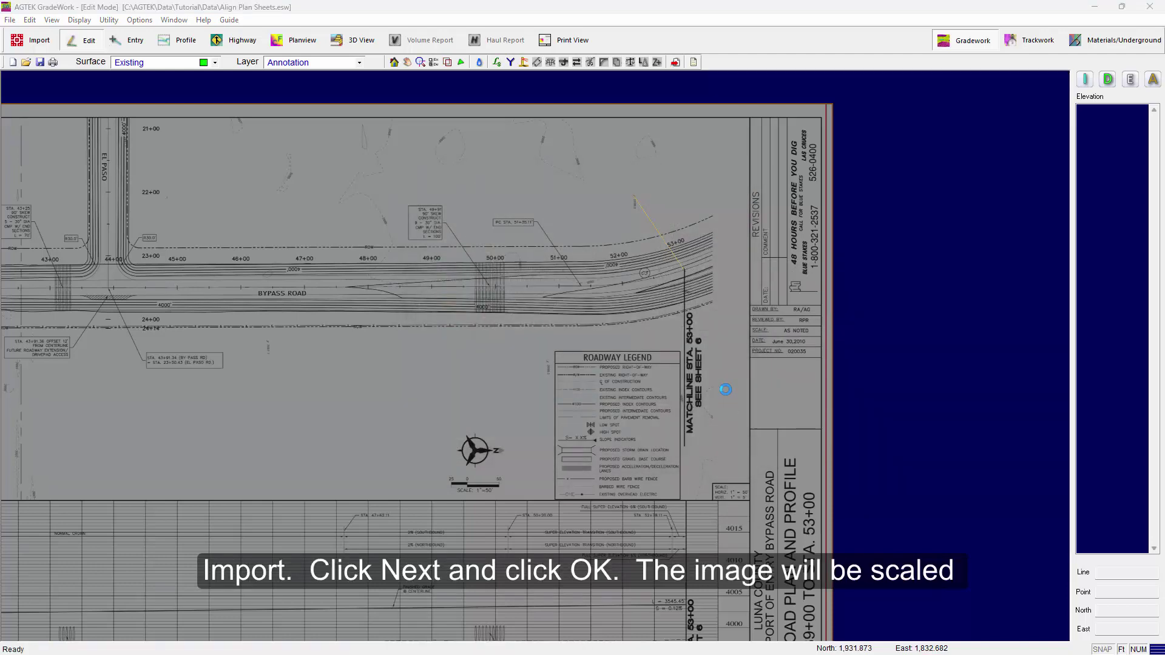
click(769, 225)
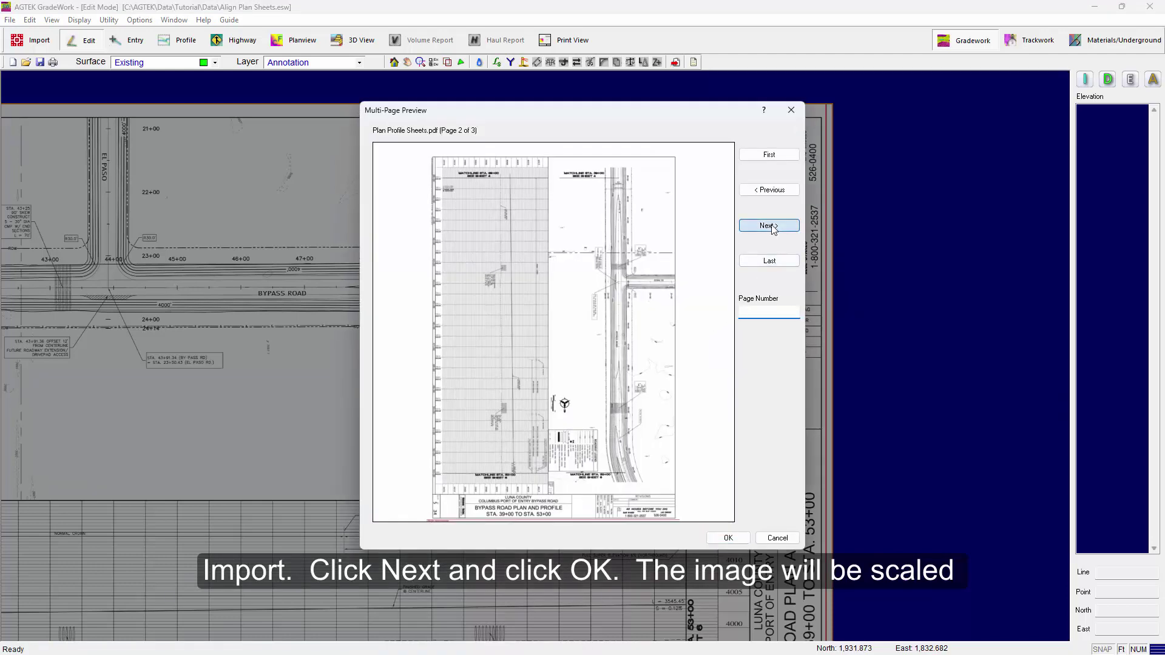
click(769, 226)
click(729, 537)
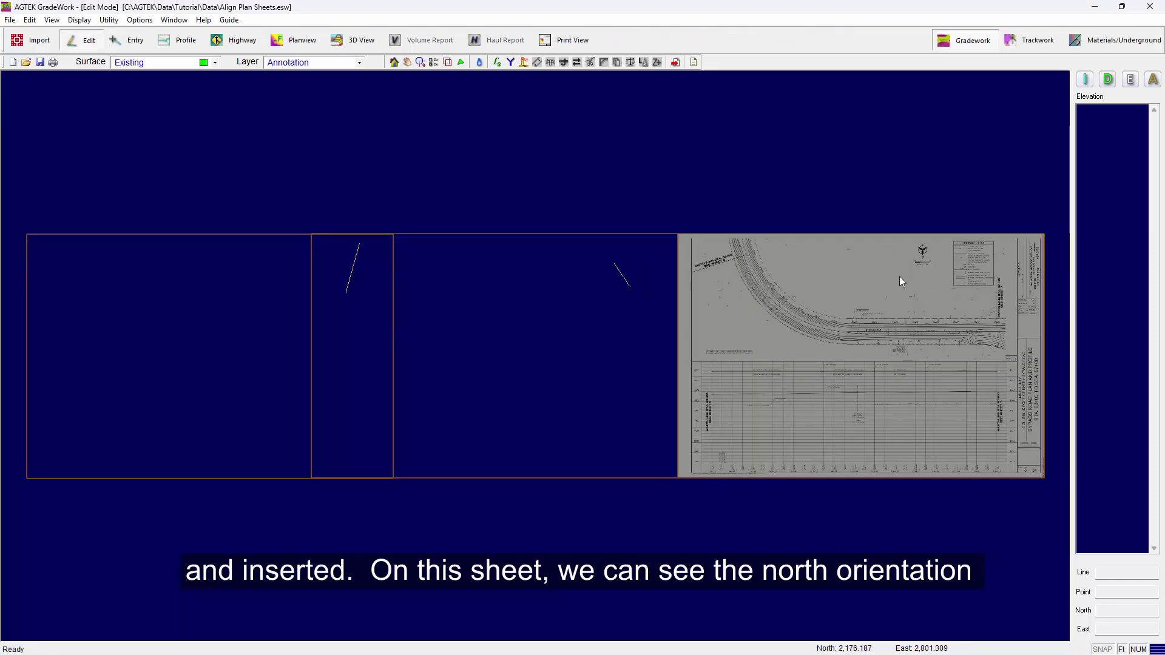
scroll(899, 276, up, 1)
scroll(925, 253, up, 1)
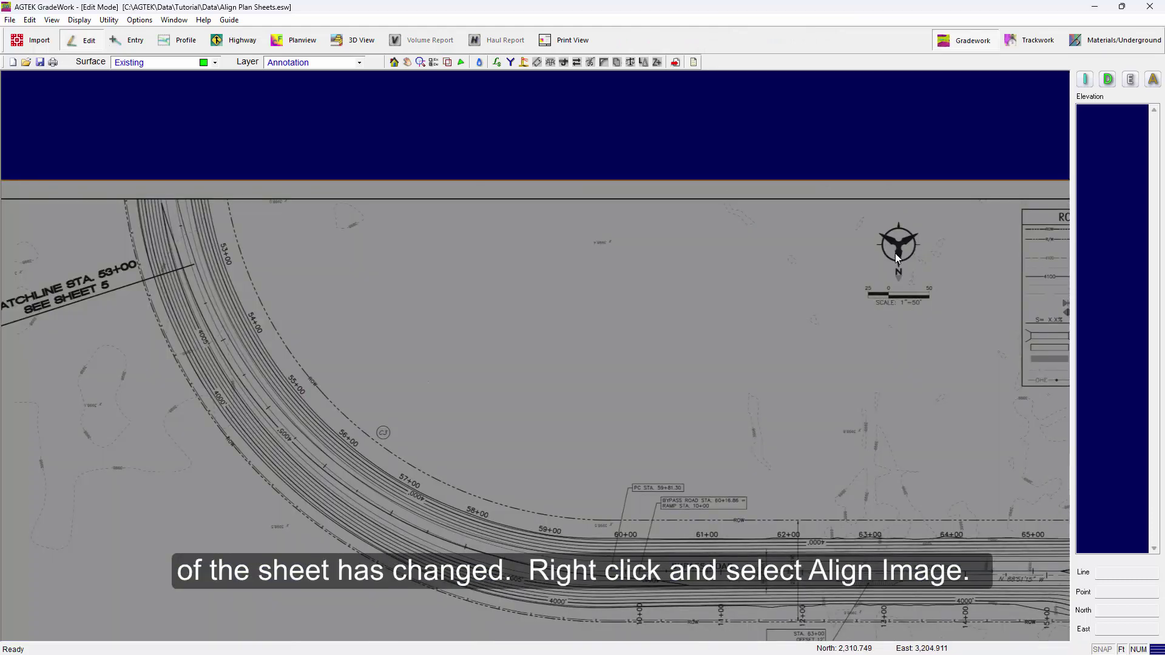
scroll(895, 253, down, 2)
scroll(881, 253, up, 1)
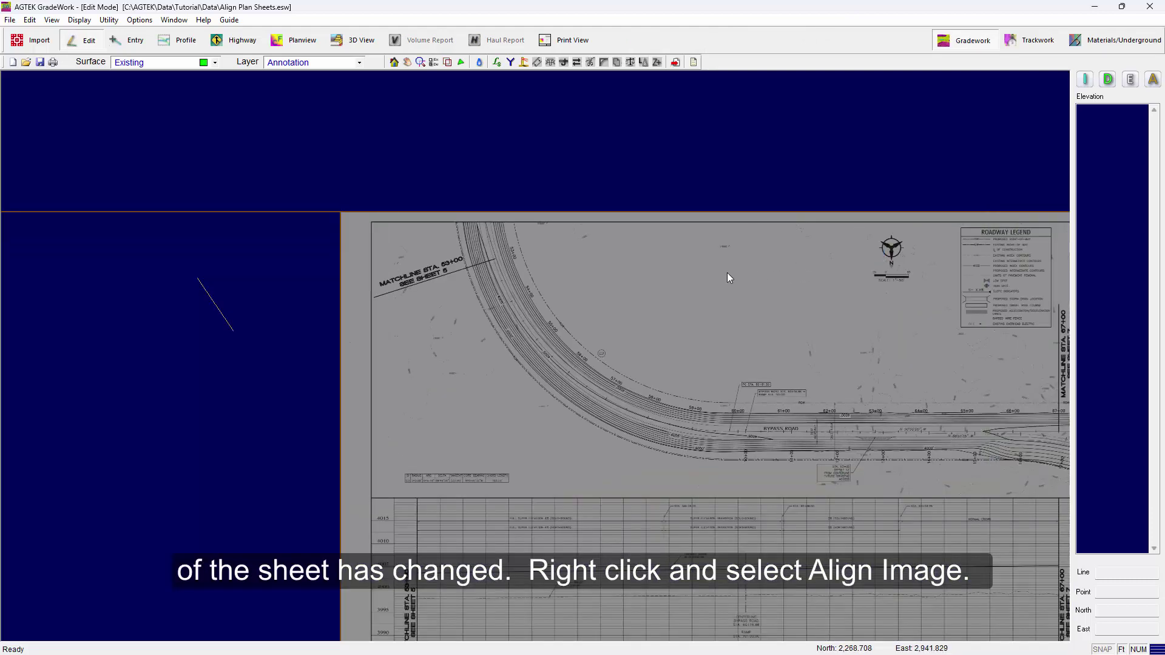
Match sheet 3's 3998.0 spot and matchline centerline to the annotation line's two ends.
right_click(453, 244)
click(492, 329)
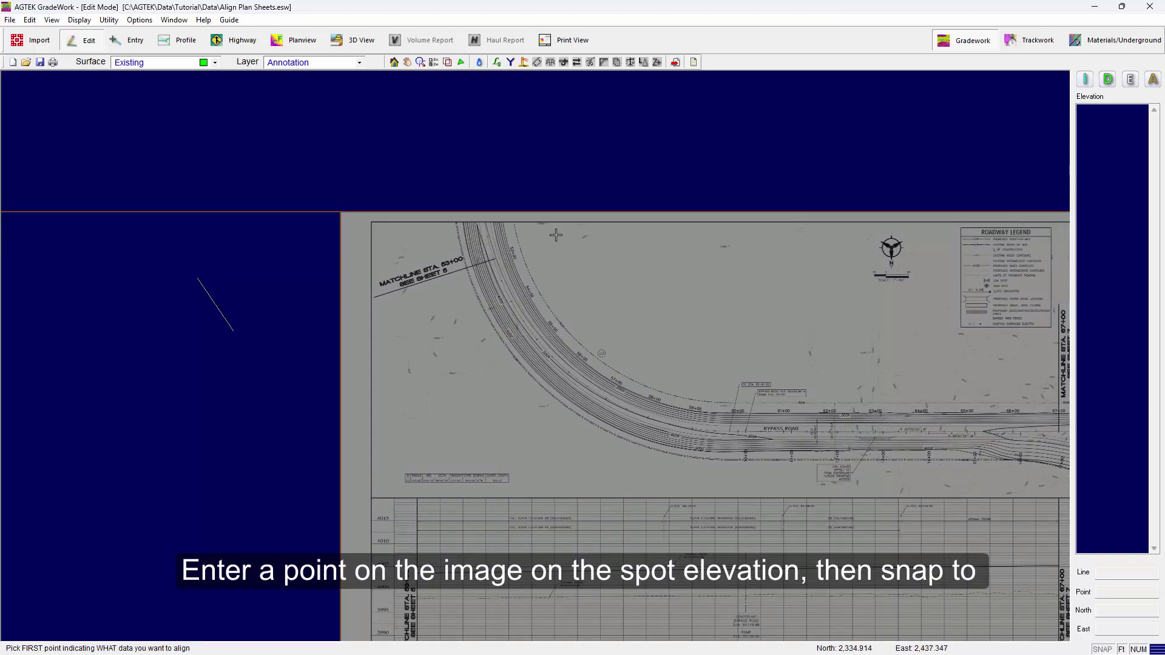
scroll(556, 235, up, 2)
scroll(556, 235, up, 3)
scroll(592, 227, up, 1)
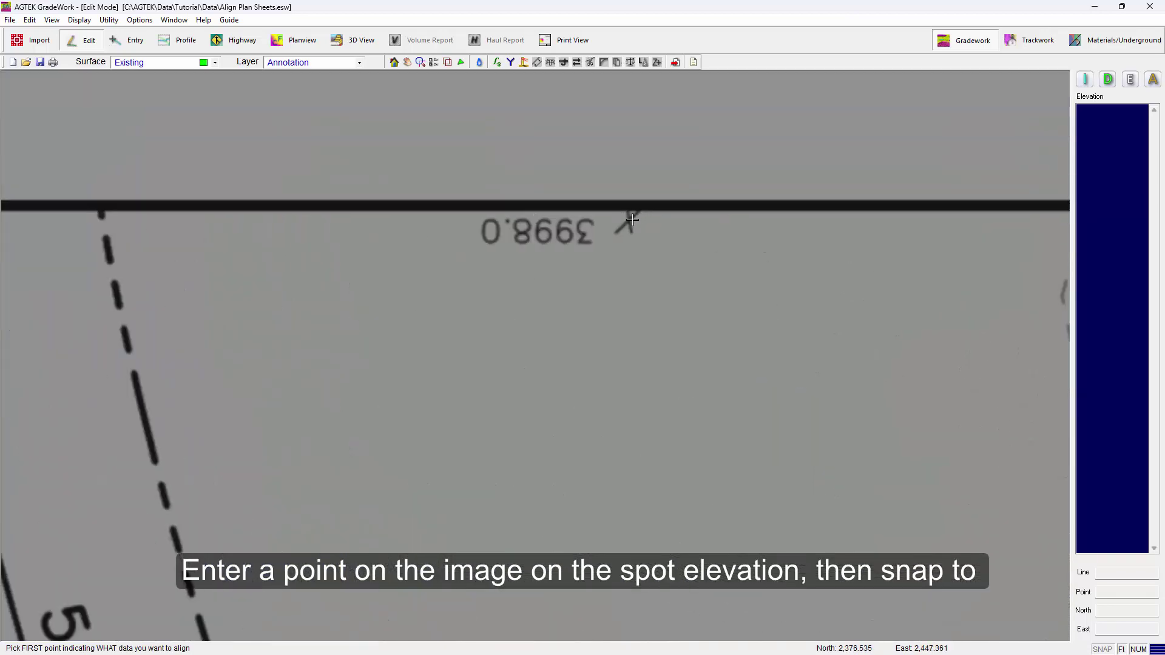
click(627, 219)
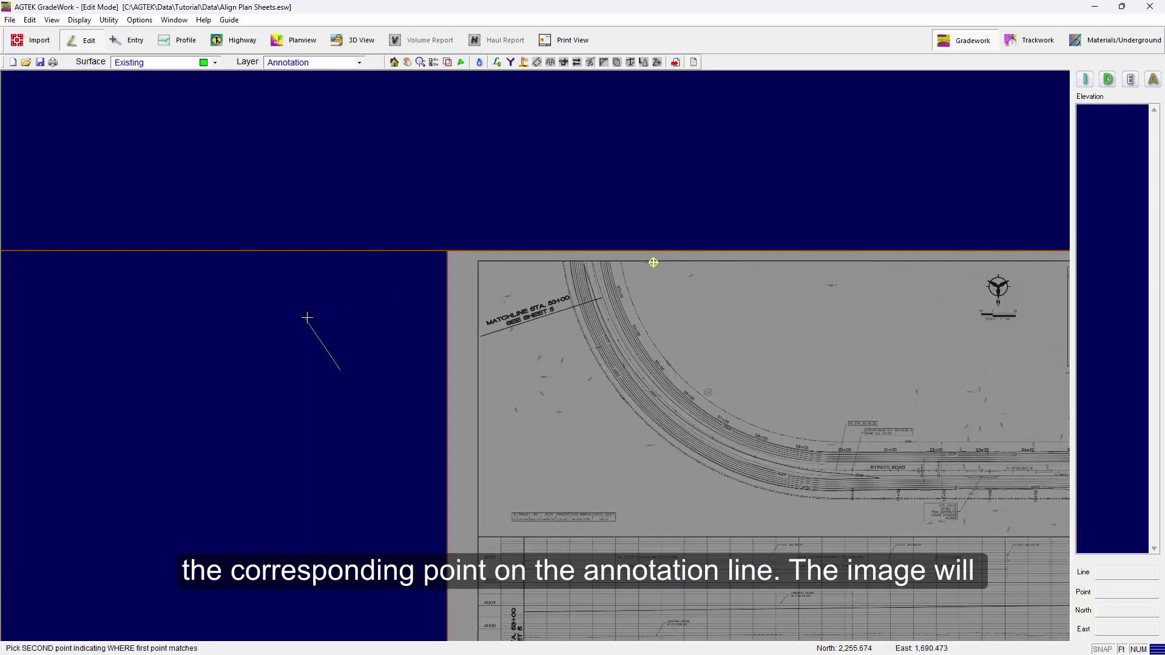
click(307, 318)
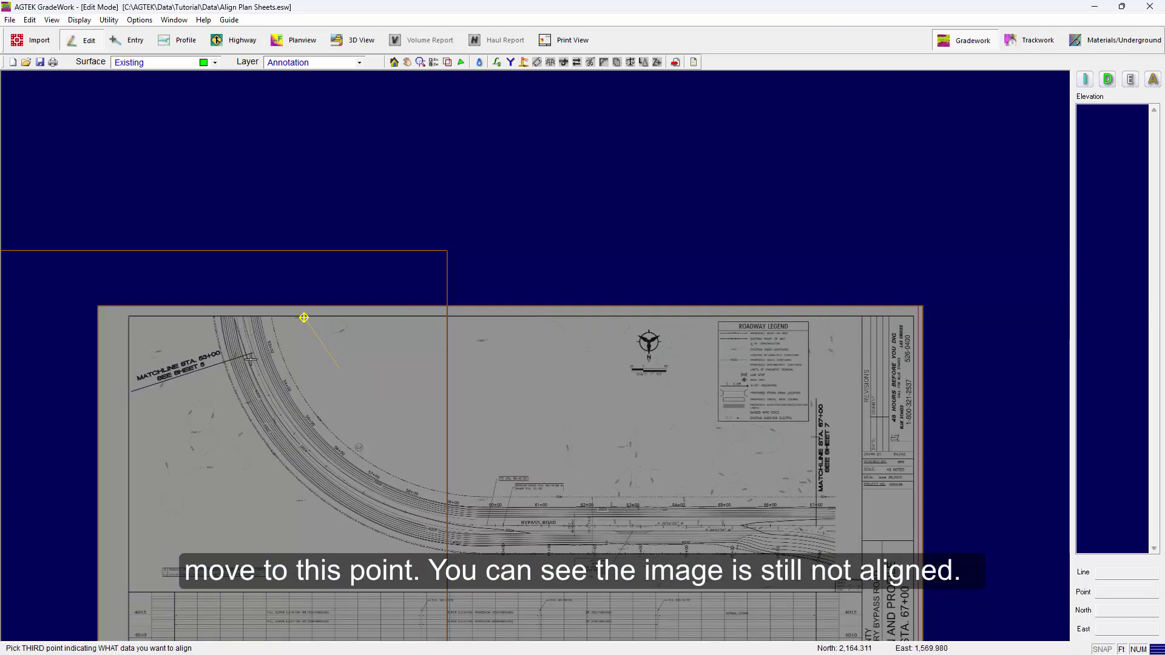
scroll(253, 360, up, 2)
scroll(247, 355, up, 4)
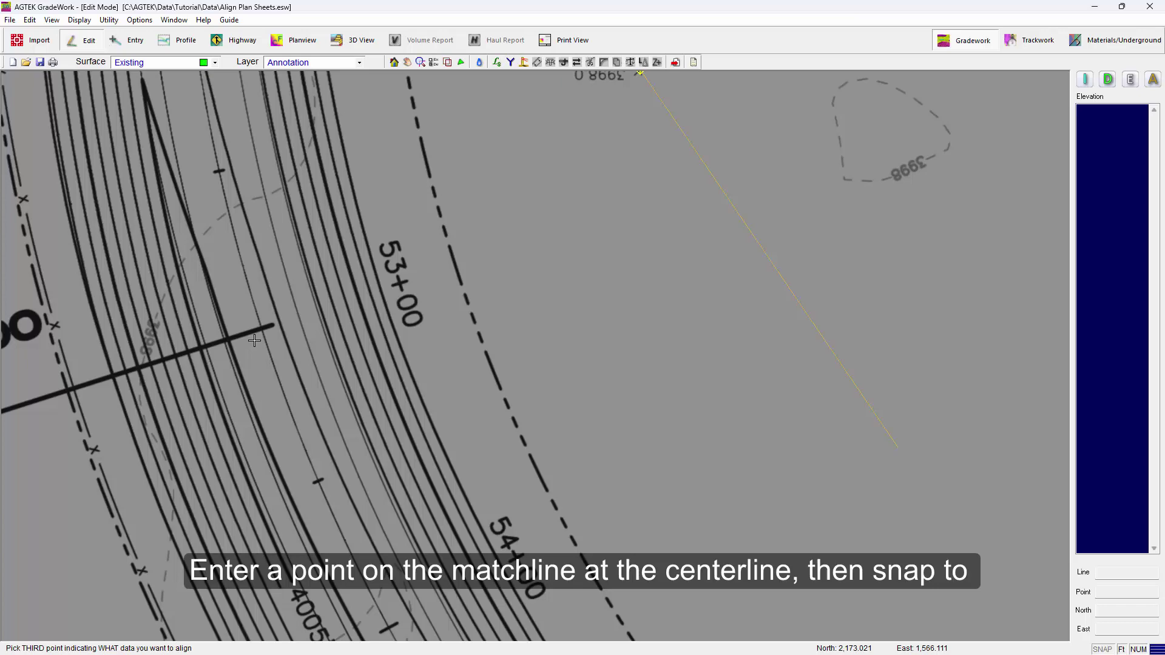
scroll(254, 340, up, 3)
click(271, 311)
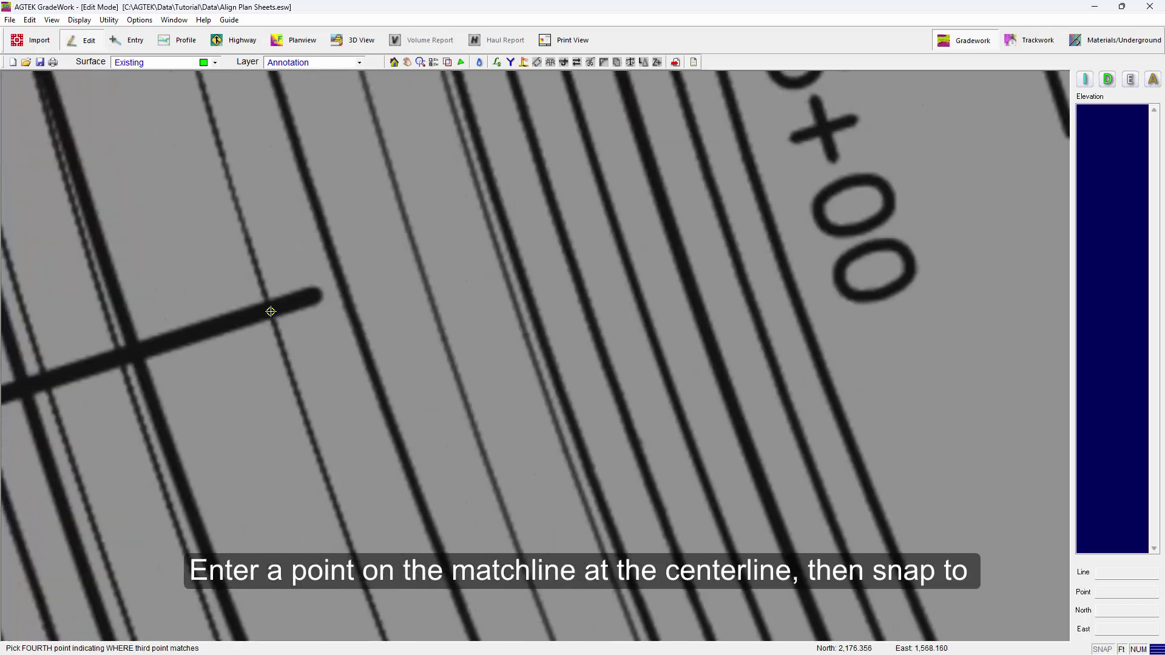
scroll(270, 311, down, 6)
scroll(300, 324, down, 3)
scroll(309, 328, up, 3)
scroll(327, 338, up, 4)
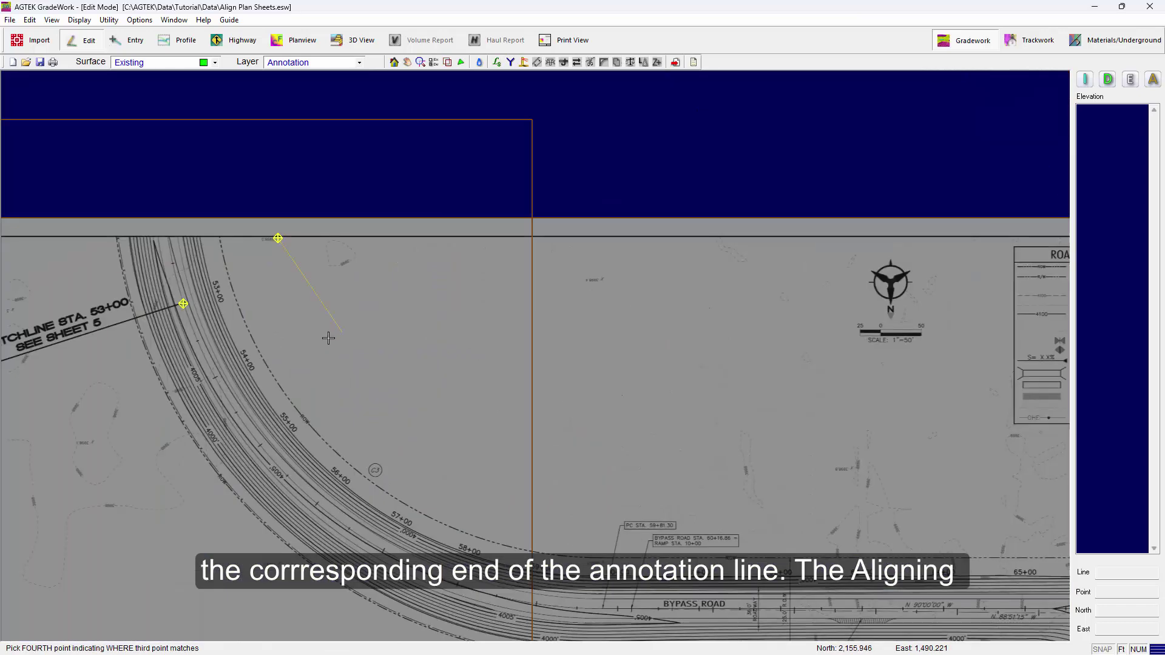
scroll(328, 337, up, 3)
click(344, 332)
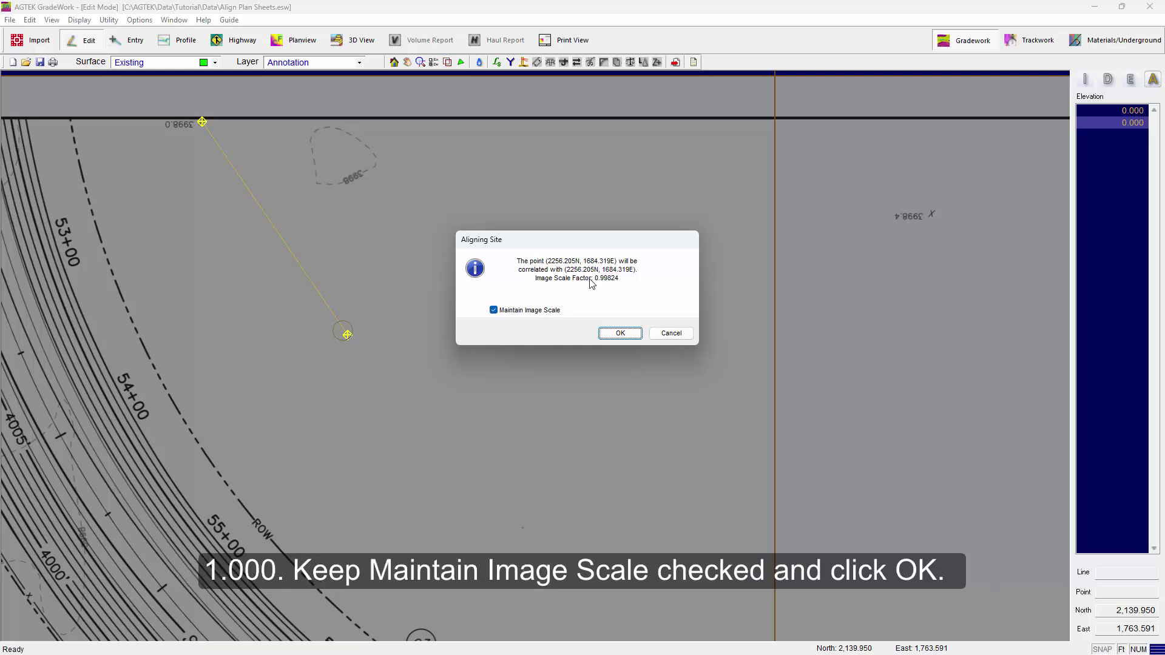
Accept the sheet alignment with Maintain Image Scale kept checked.
click(620, 333)
click(619, 334)
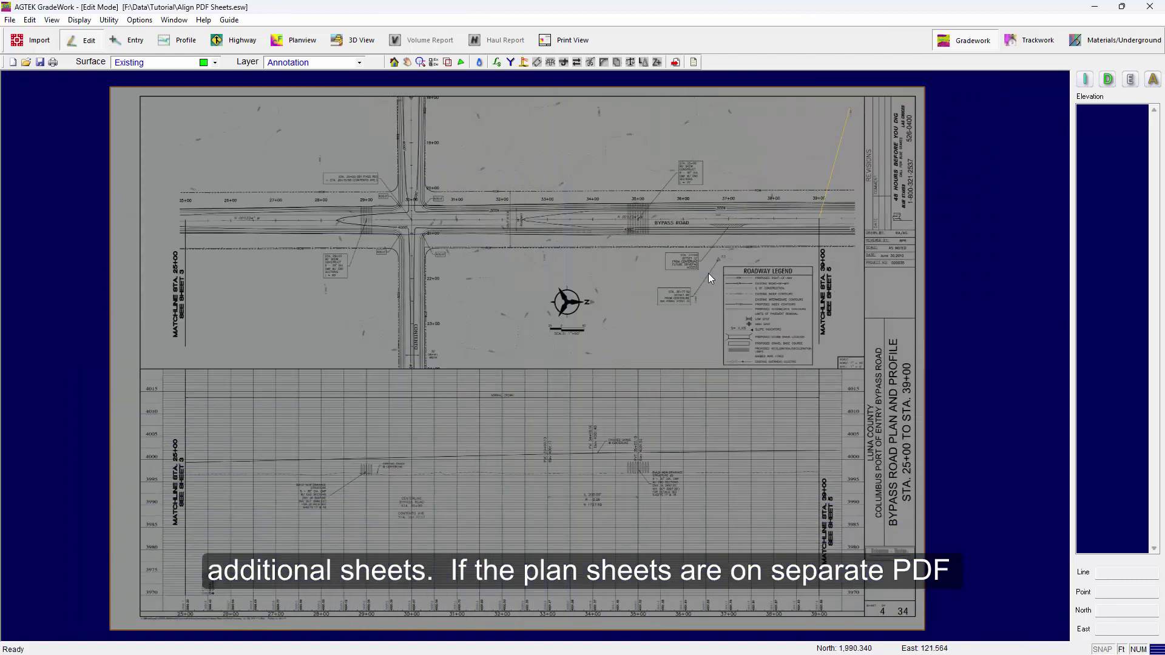
Import the single-sheet Plan Profile 2.pdf into the separate project.
right_click(708, 273)
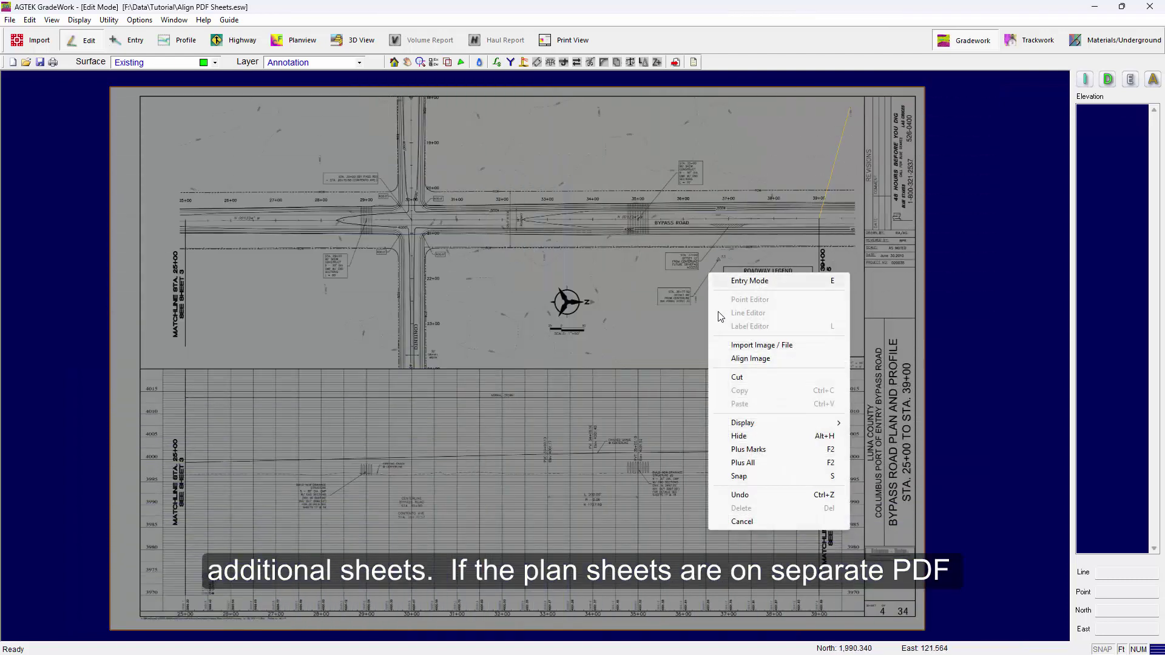
click(747, 346)
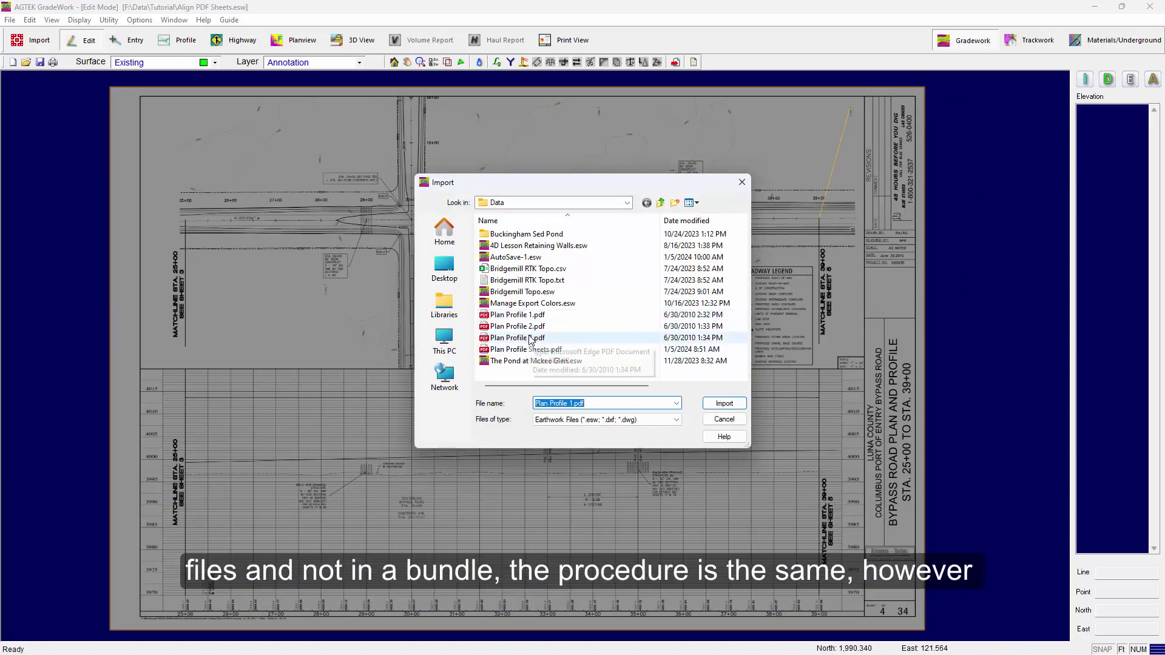
double_click(546, 326)
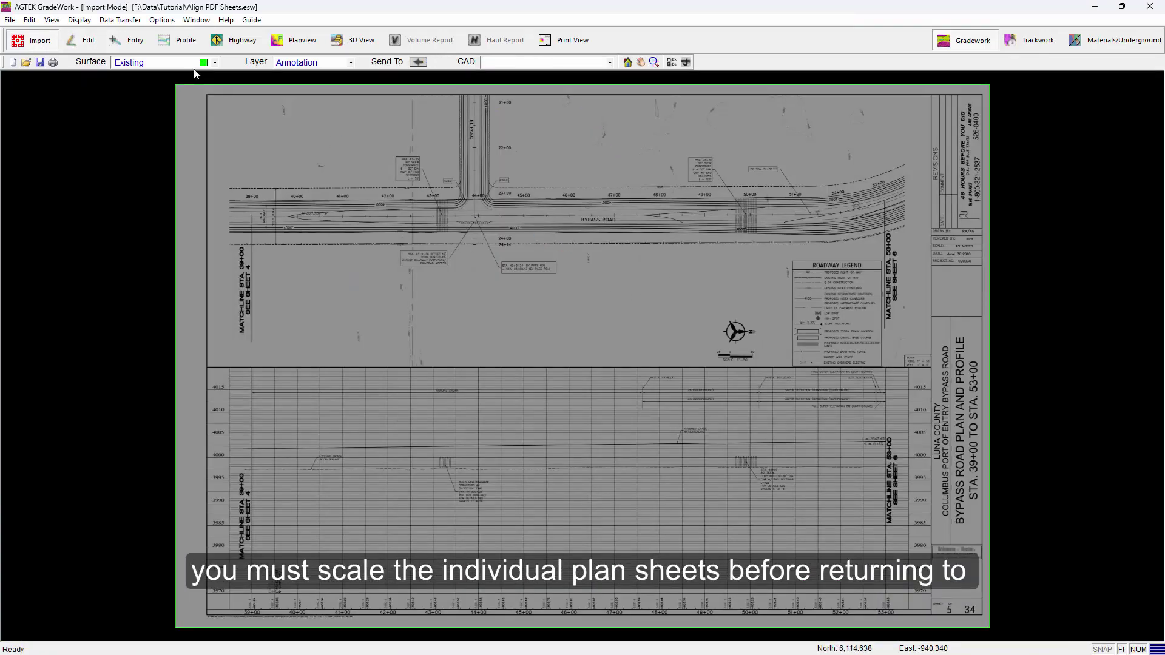
Apply the Data Transfer image scale to the sheet and return to Edit mode.
click(119, 19)
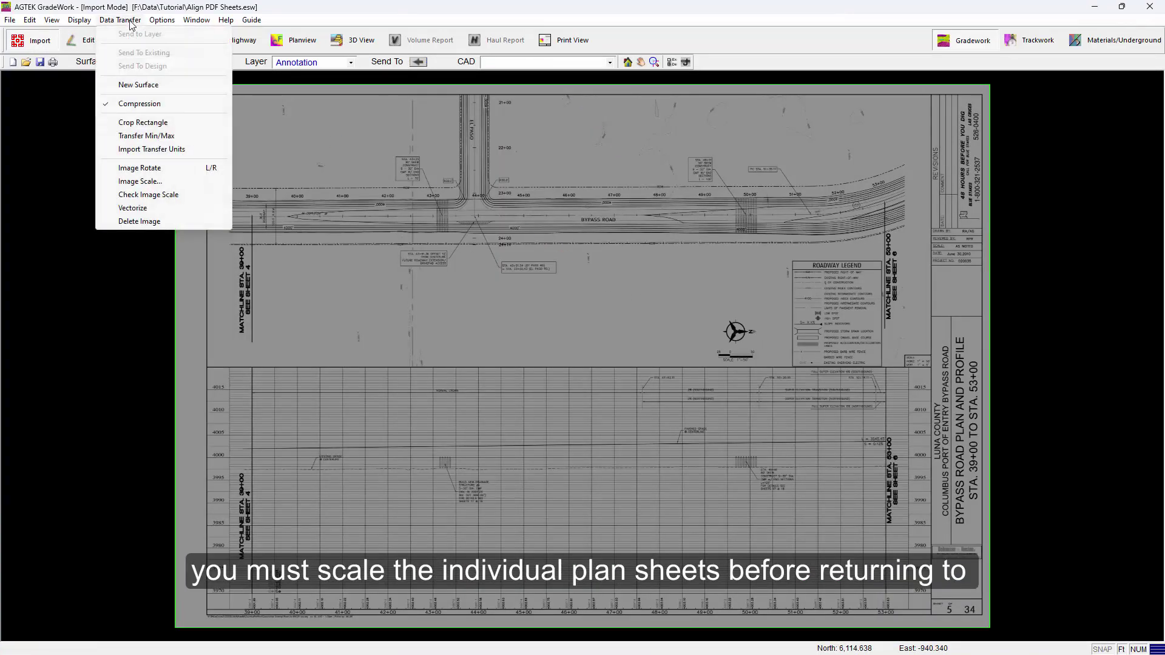
click(139, 182)
click(604, 367)
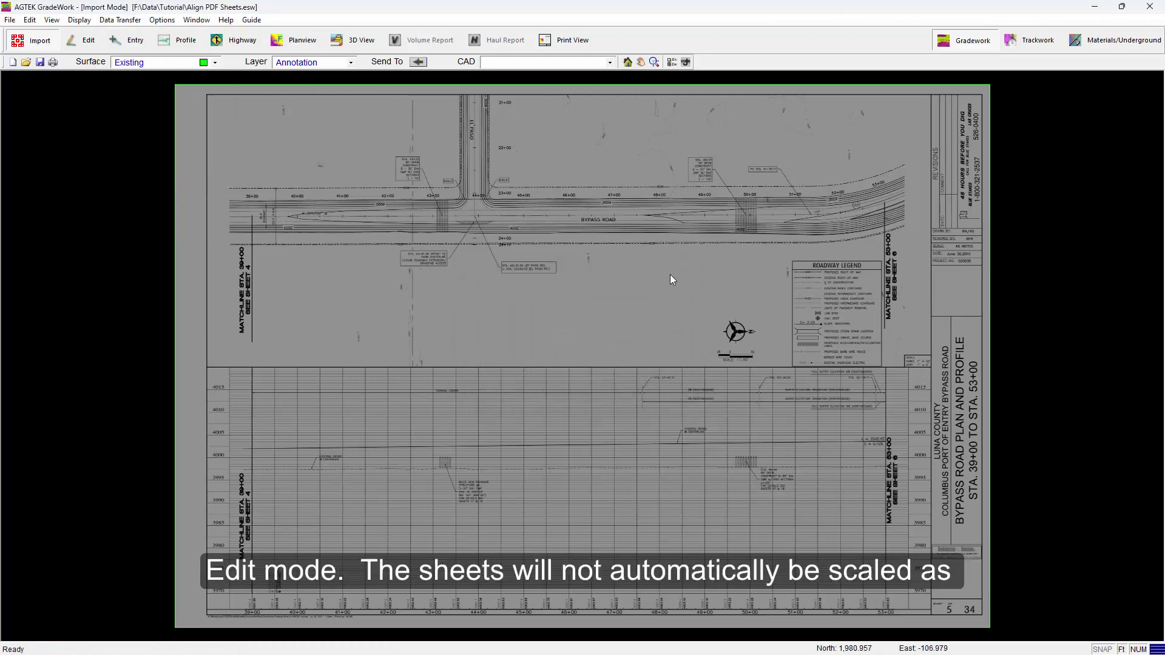
right_click(670, 274)
click(707, 283)
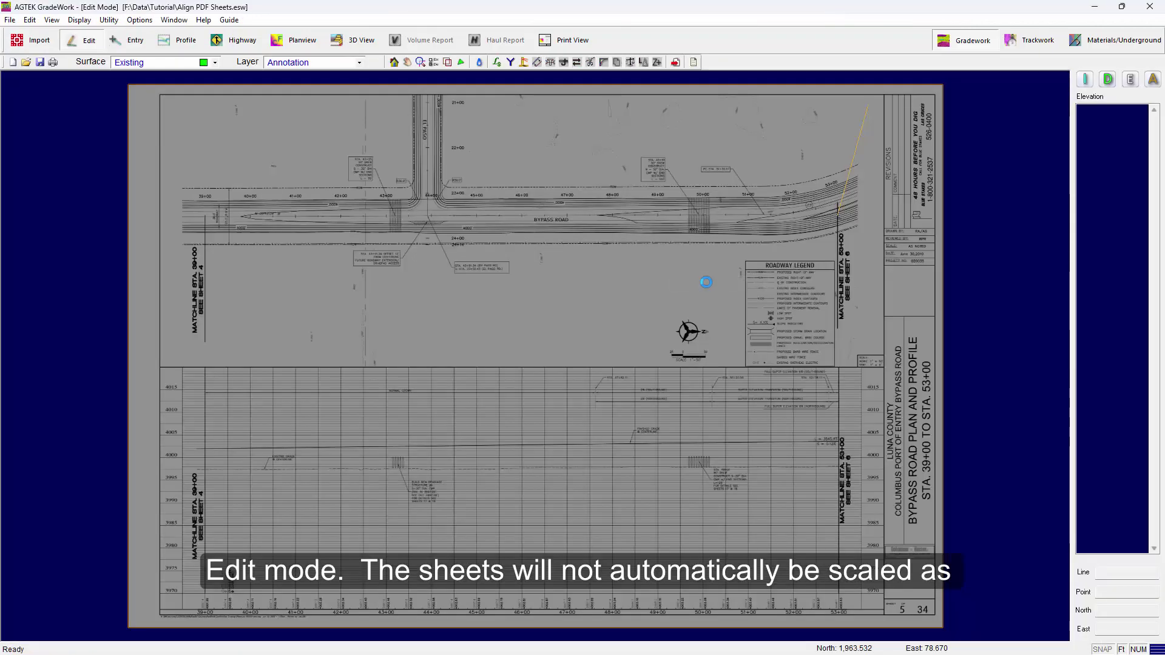